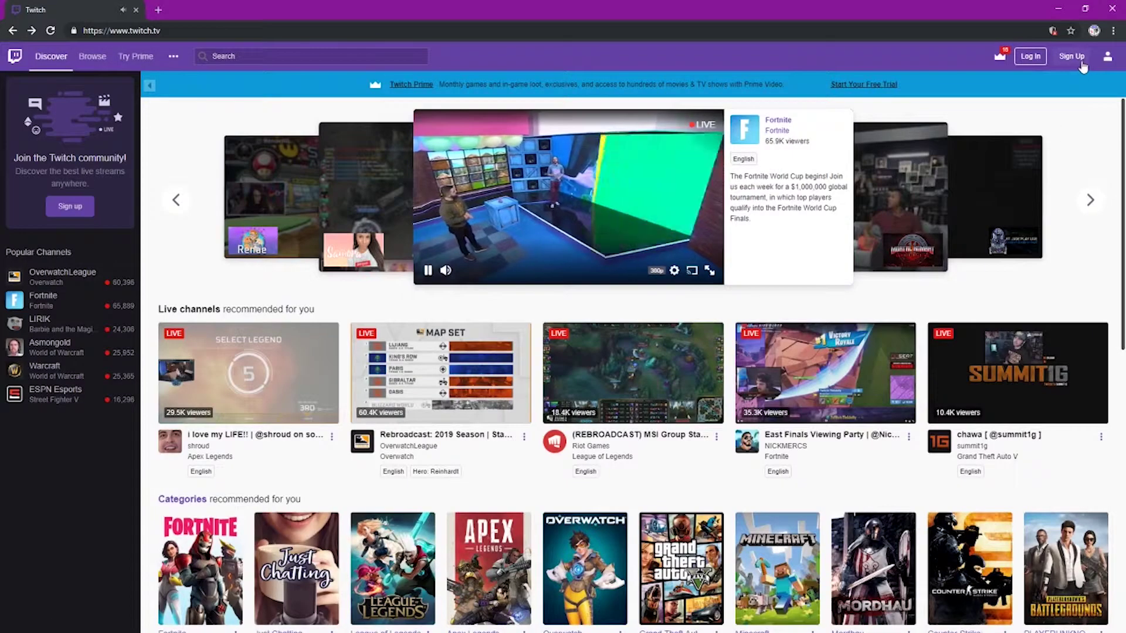
Step: Pause the featured Fortnite stream on the Twitch home page
click(427, 271)
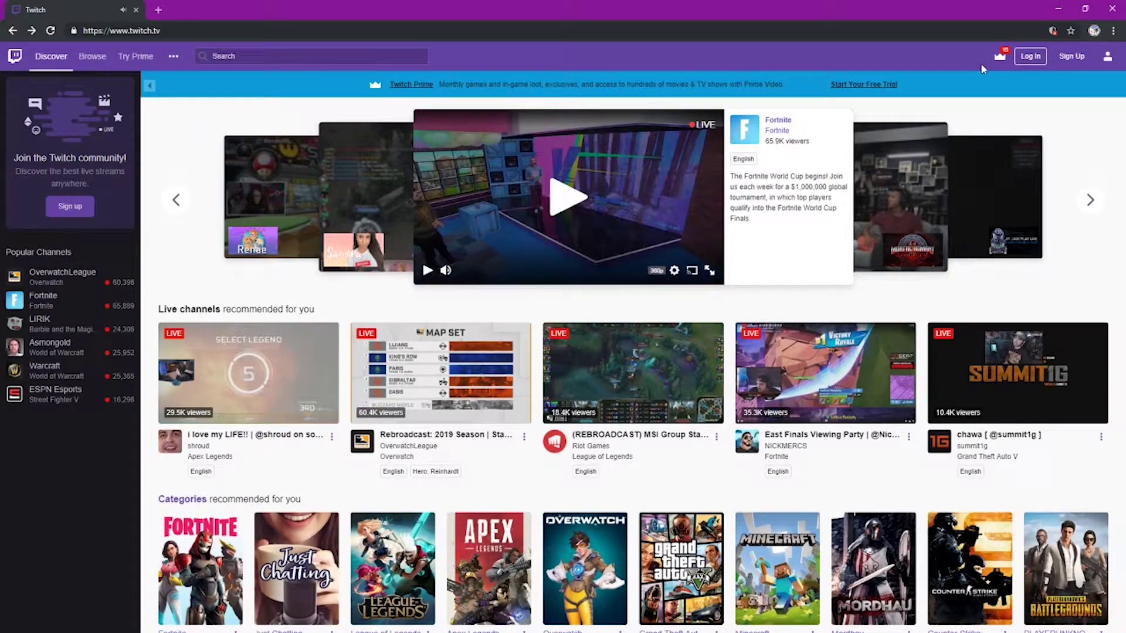
Step: Start a Twitch sign-up, entering the chosen username and an account password
click(1071, 56)
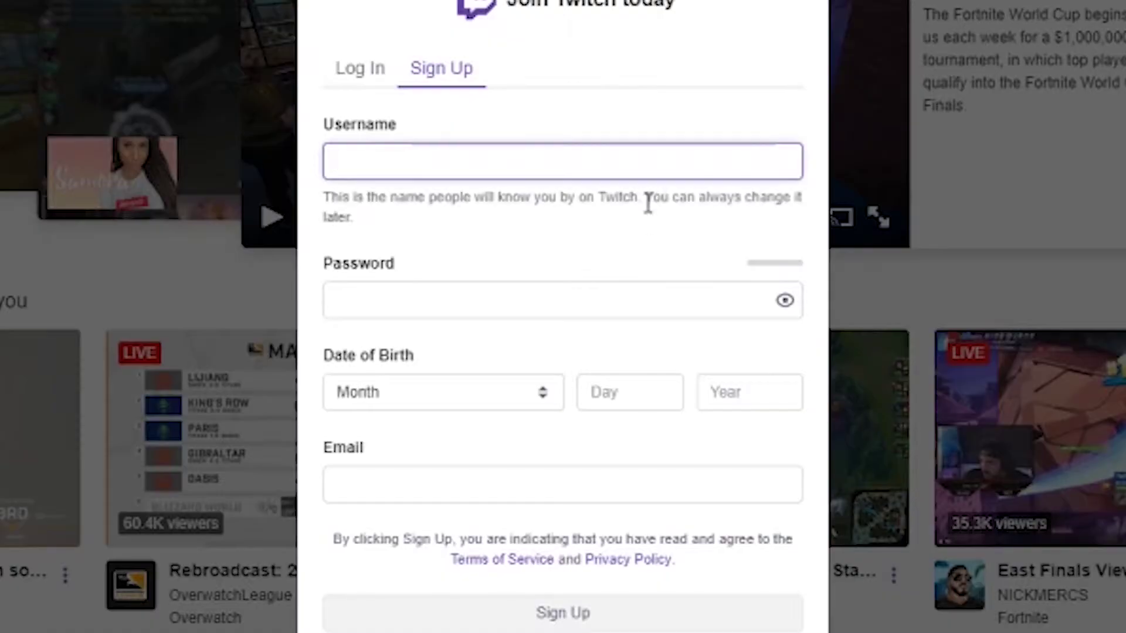
text(Makers)
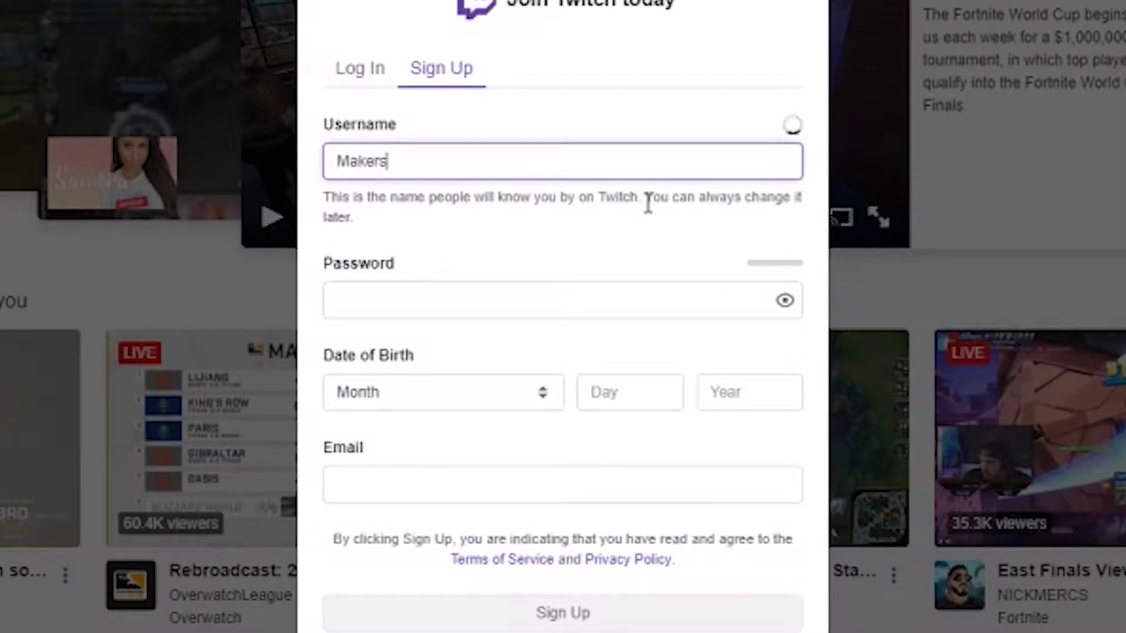
text(Mashup)
key(Tab)
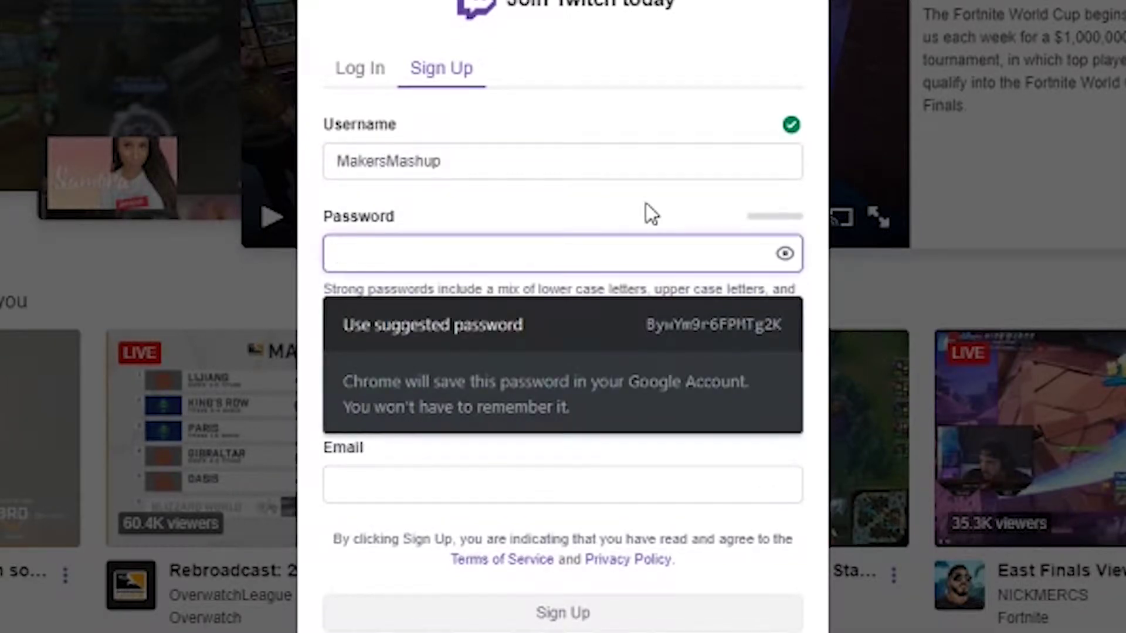
click(505, 239)
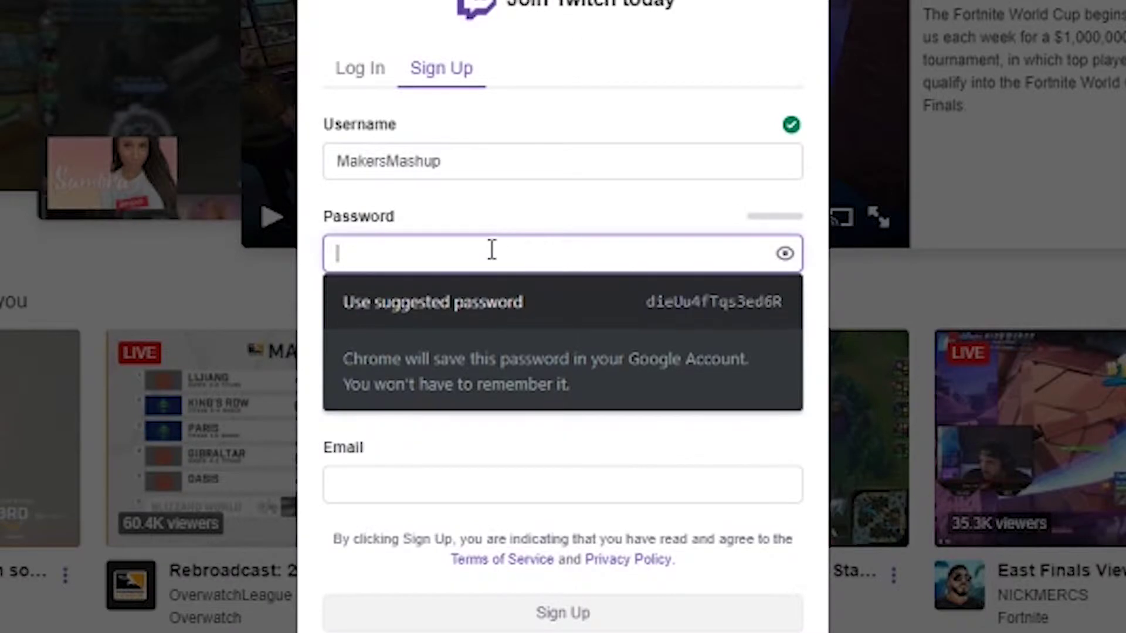
text(••••••••••)
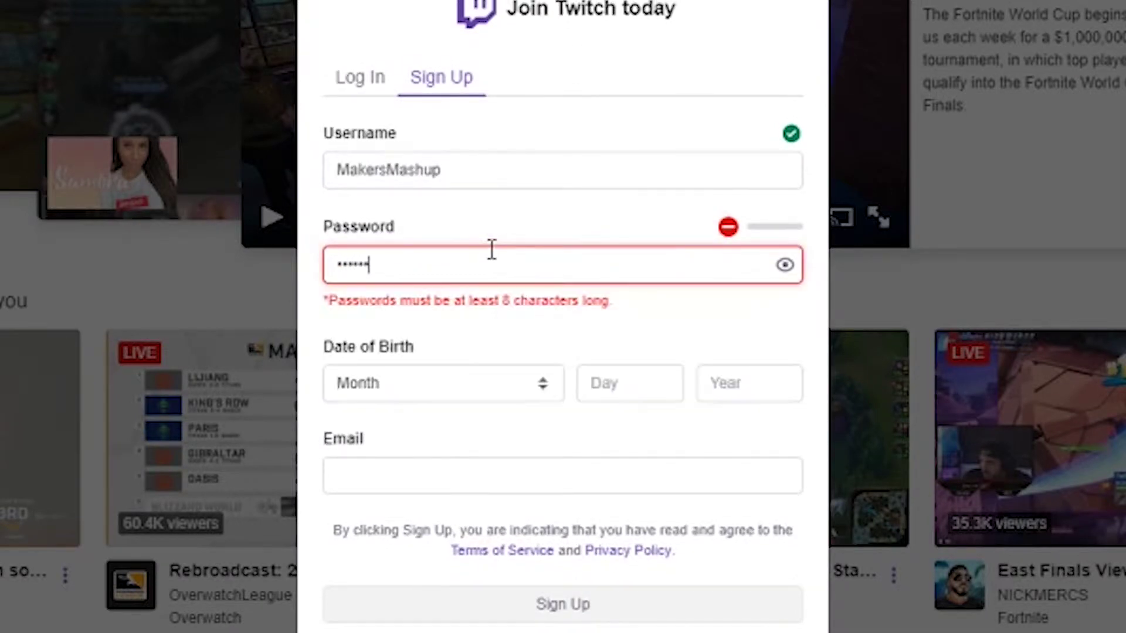
text(•••)
key(Tab)
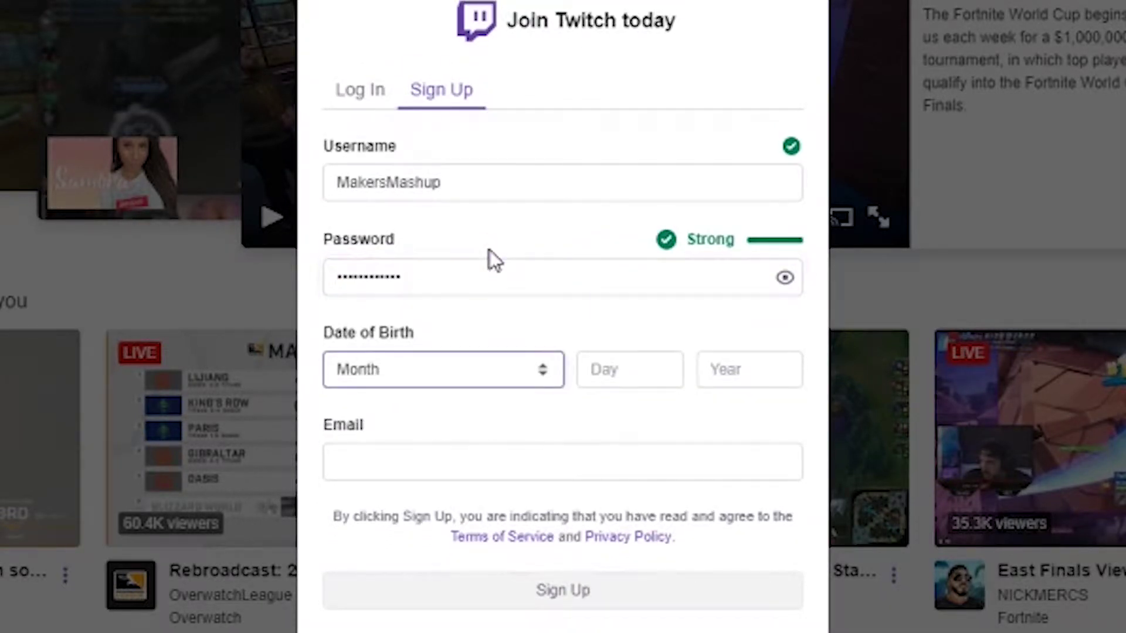
Step: Set the date of birth to June 15, 1970
click(542, 375)
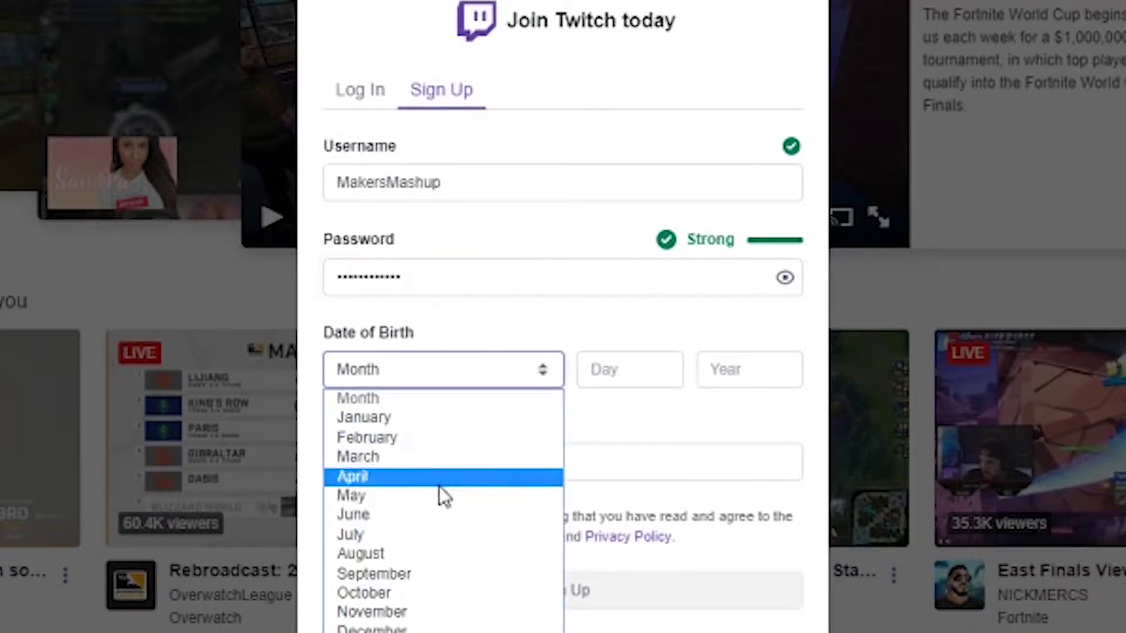
click(424, 513)
click(633, 372)
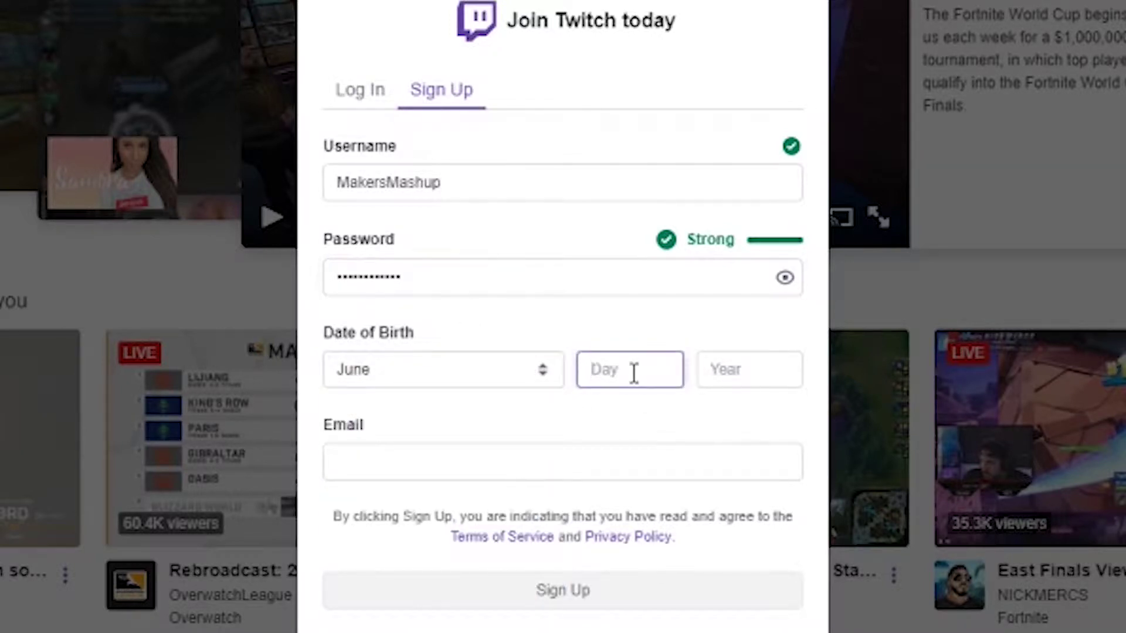
text(15)
key(Tab)
text(1)
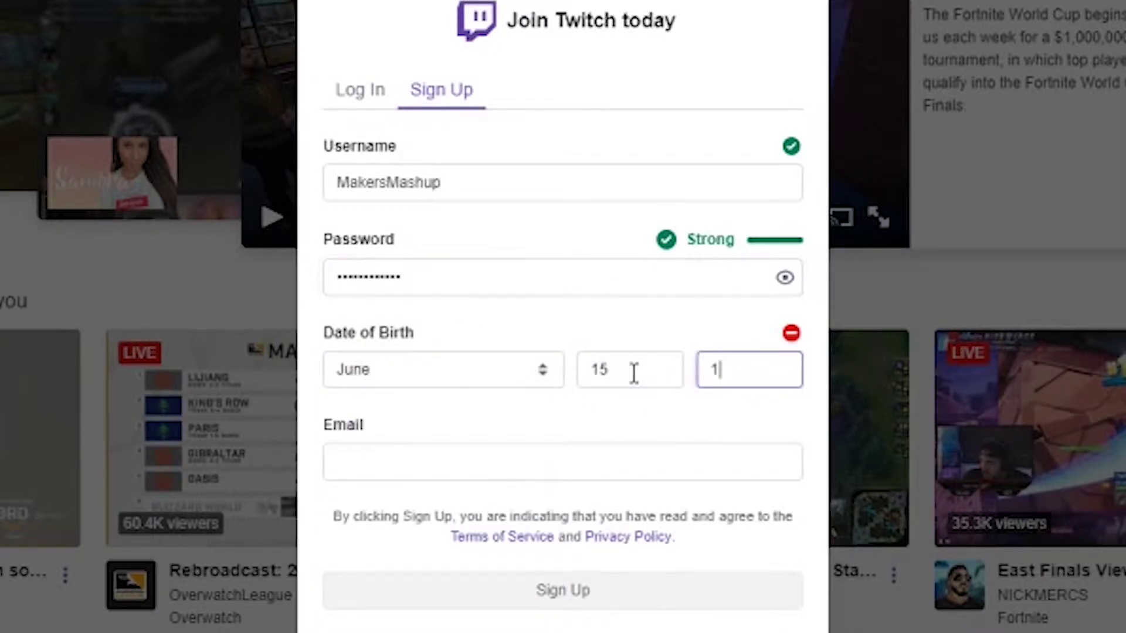
text(970)
Step: Enter the account e-mail, submit the form, and type the e-mail verification code
click(461, 466)
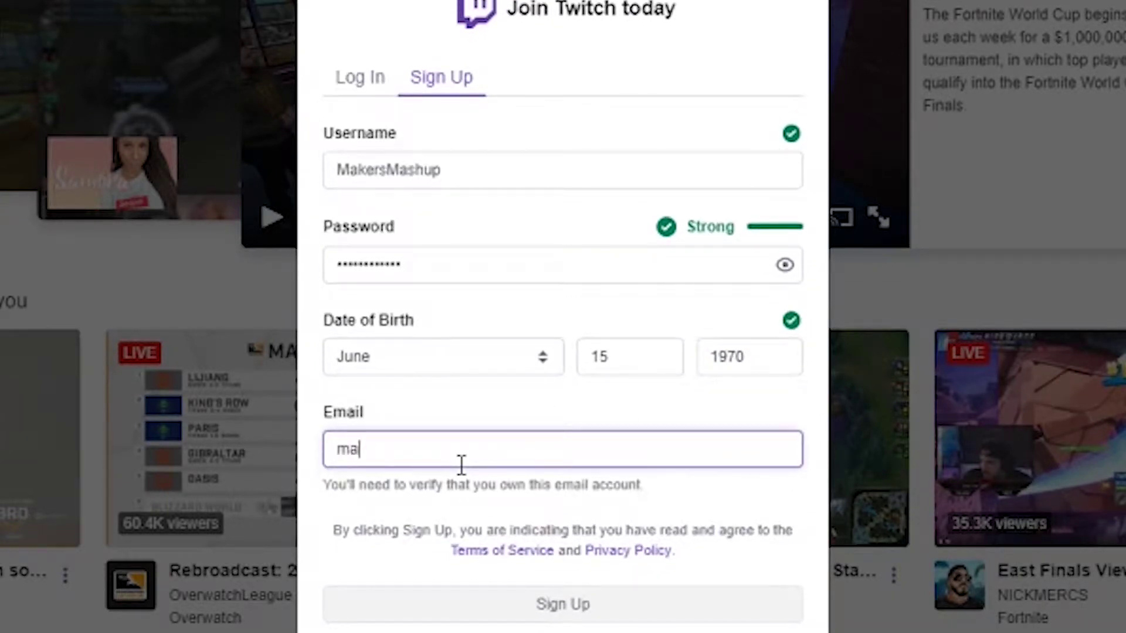
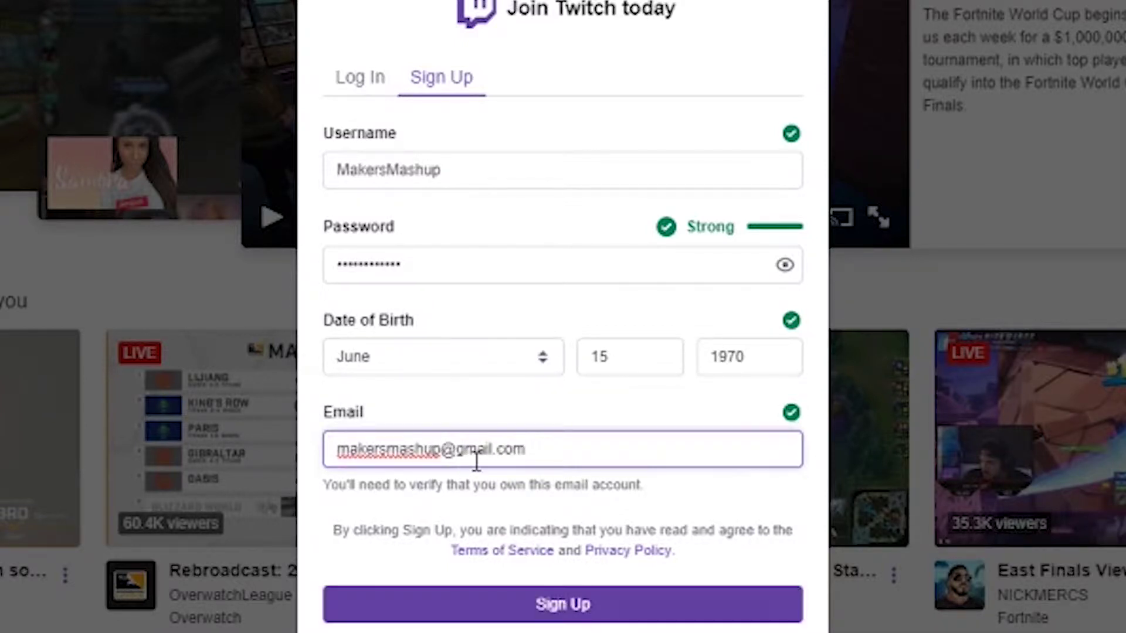
click(578, 605)
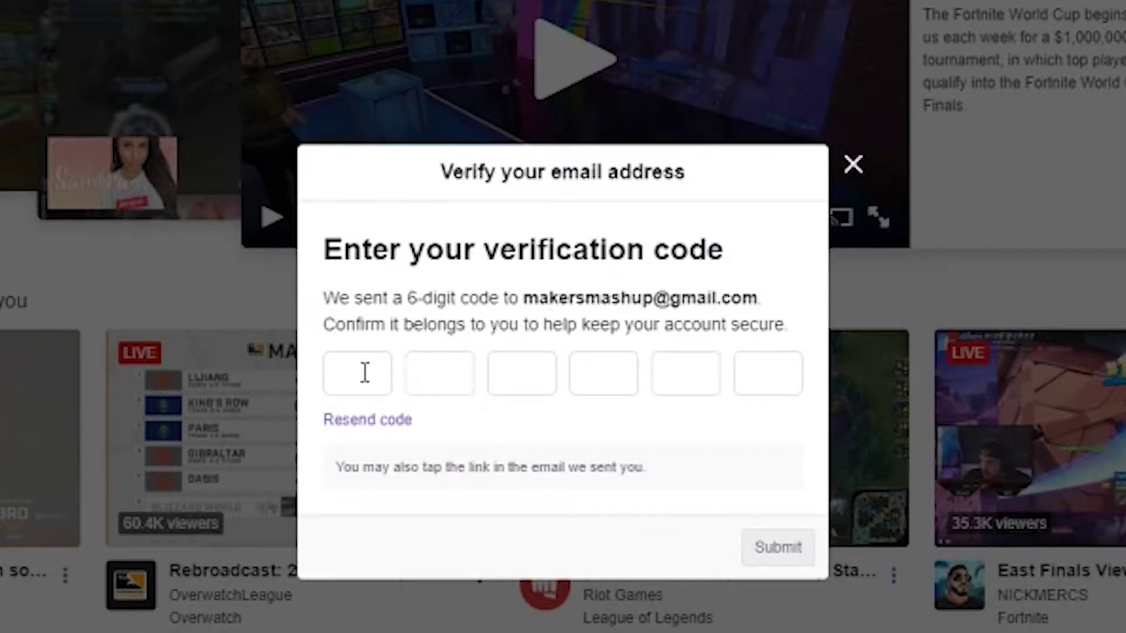
click(363, 372)
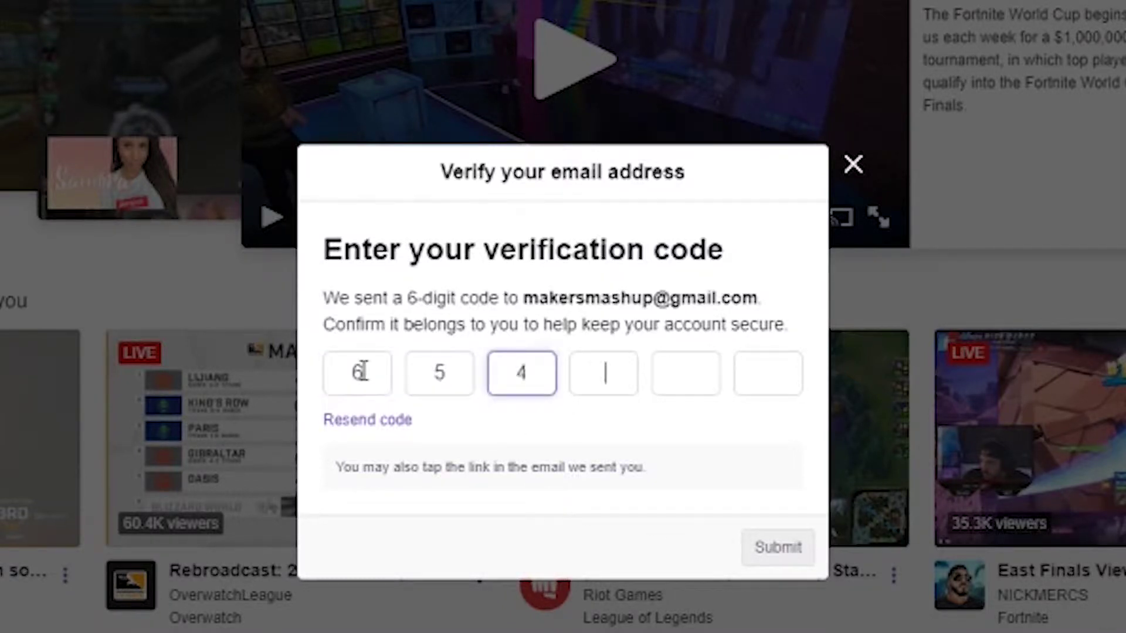
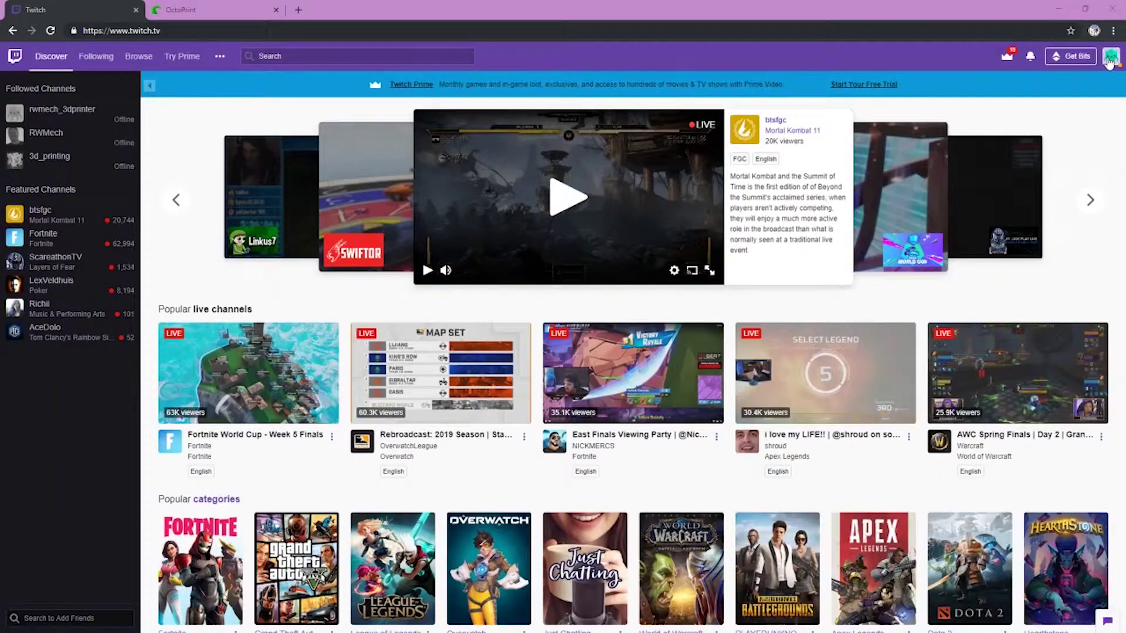
Step: Copy the primary stream key from Settings > Channel in the Twitch creator dashboard
click(1110, 56)
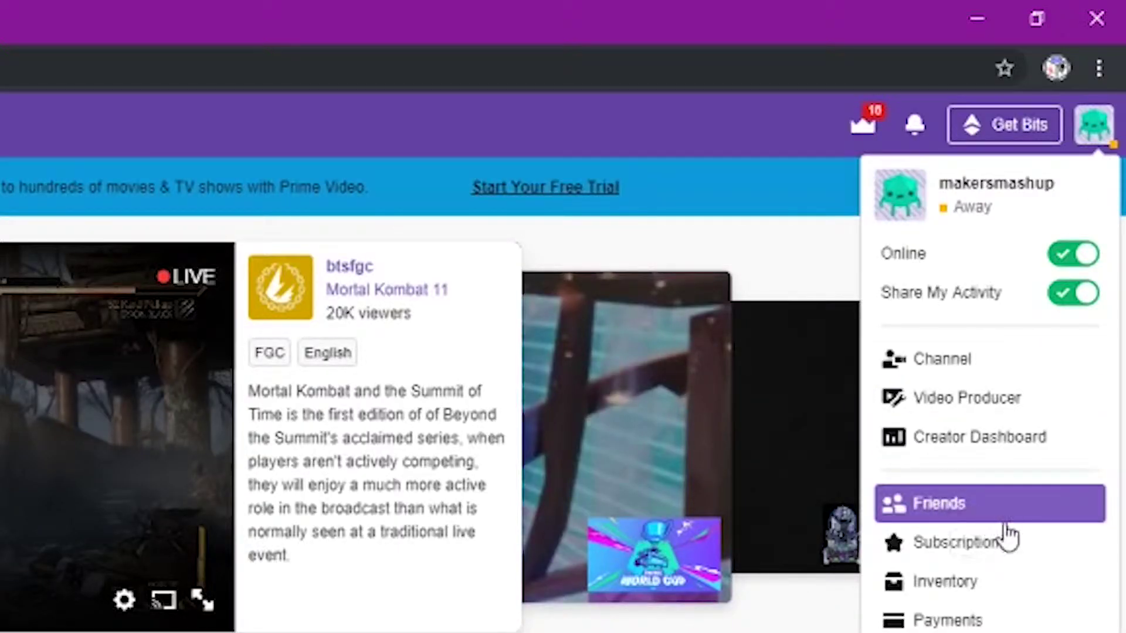
click(987, 436)
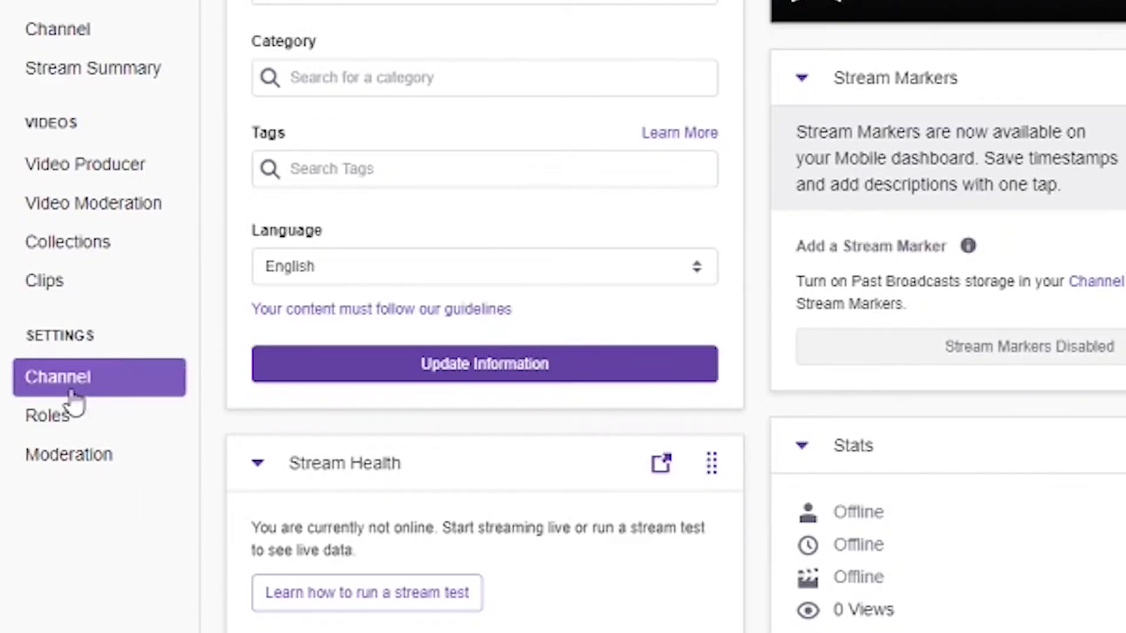
click(79, 387)
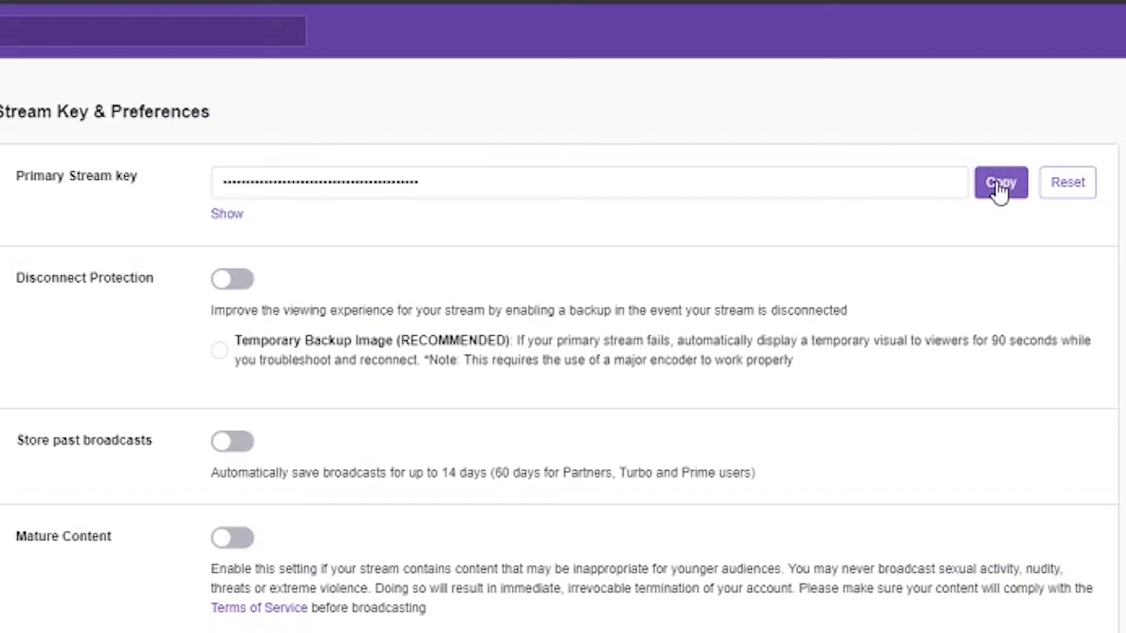
click(997, 183)
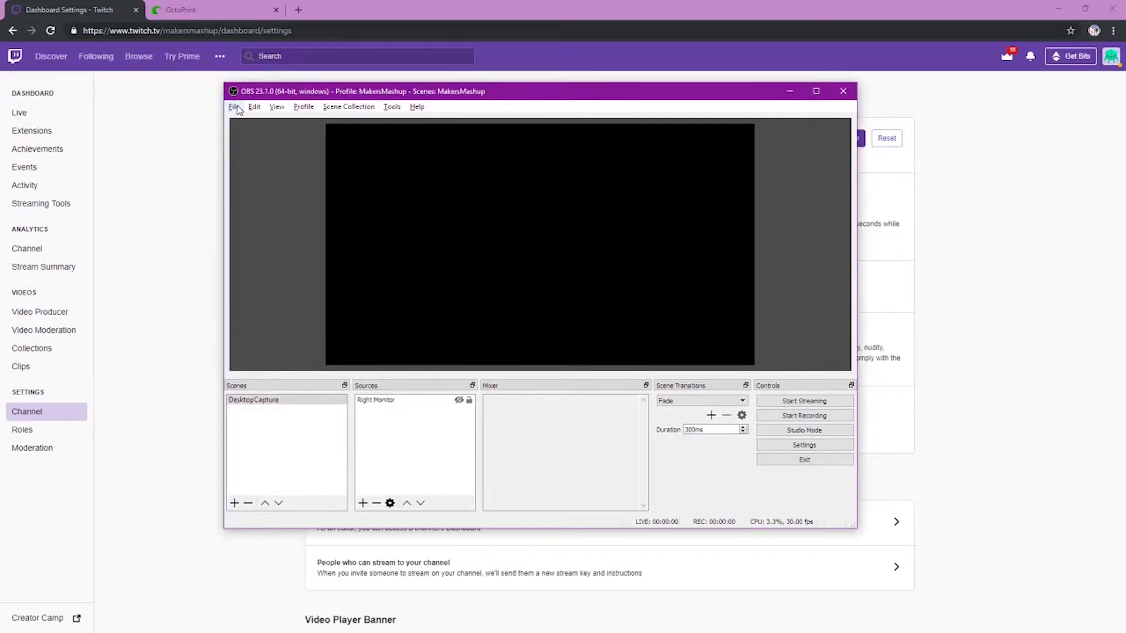
Step: Paste the Twitch stream key into OBS Settings > Stream via Use Stream Key, and apply it
click(235, 107)
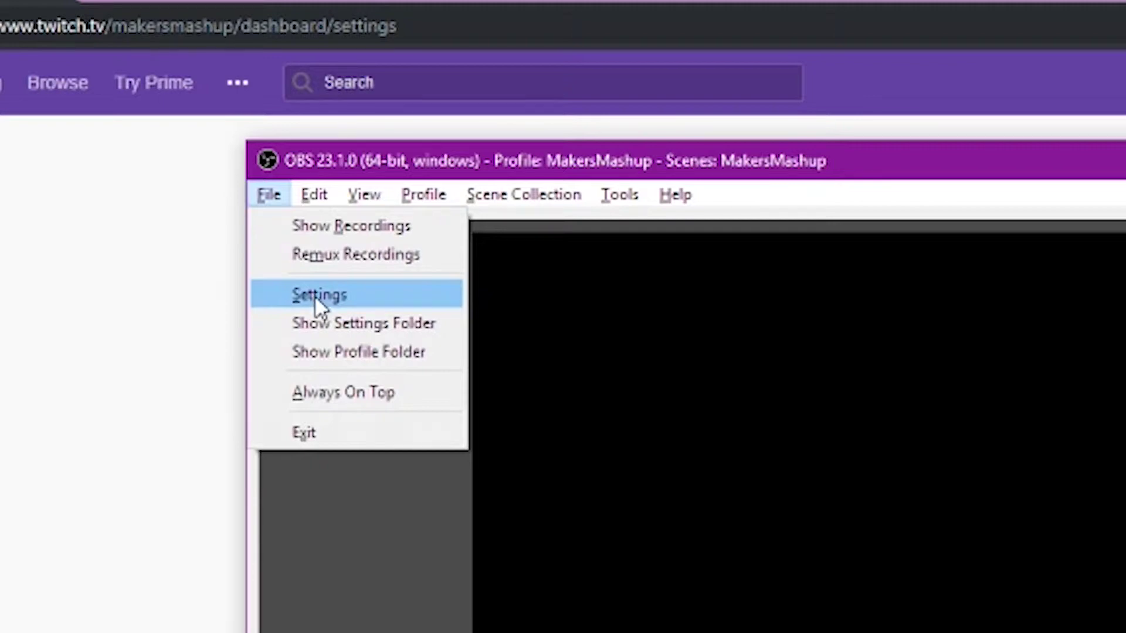
click(316, 295)
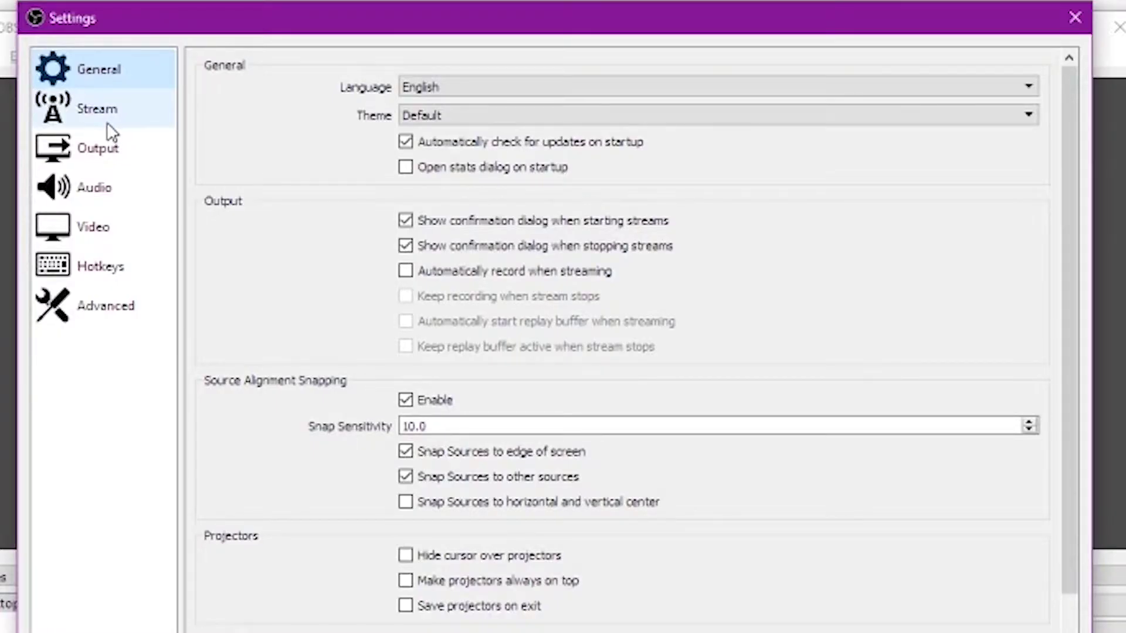
click(106, 119)
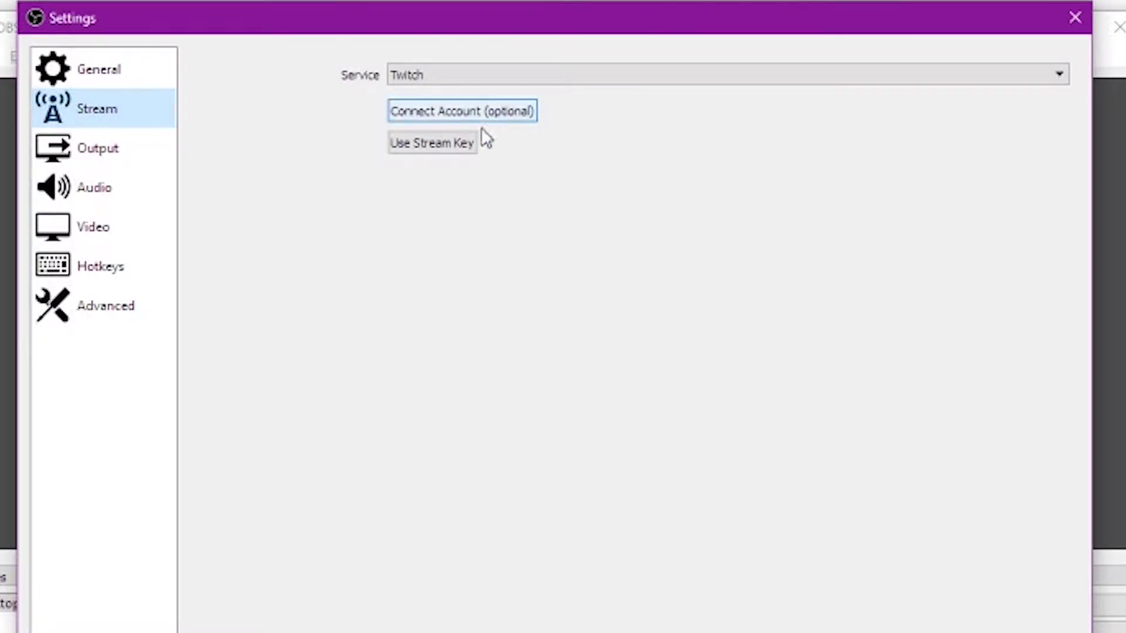
click(433, 143)
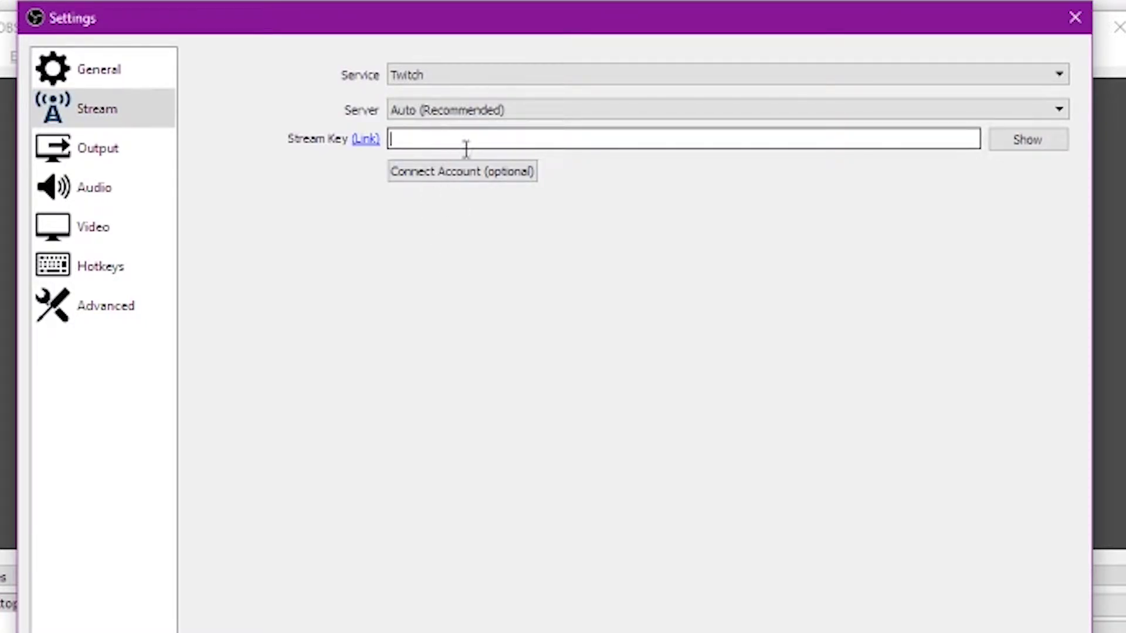
key(ctrl+v)
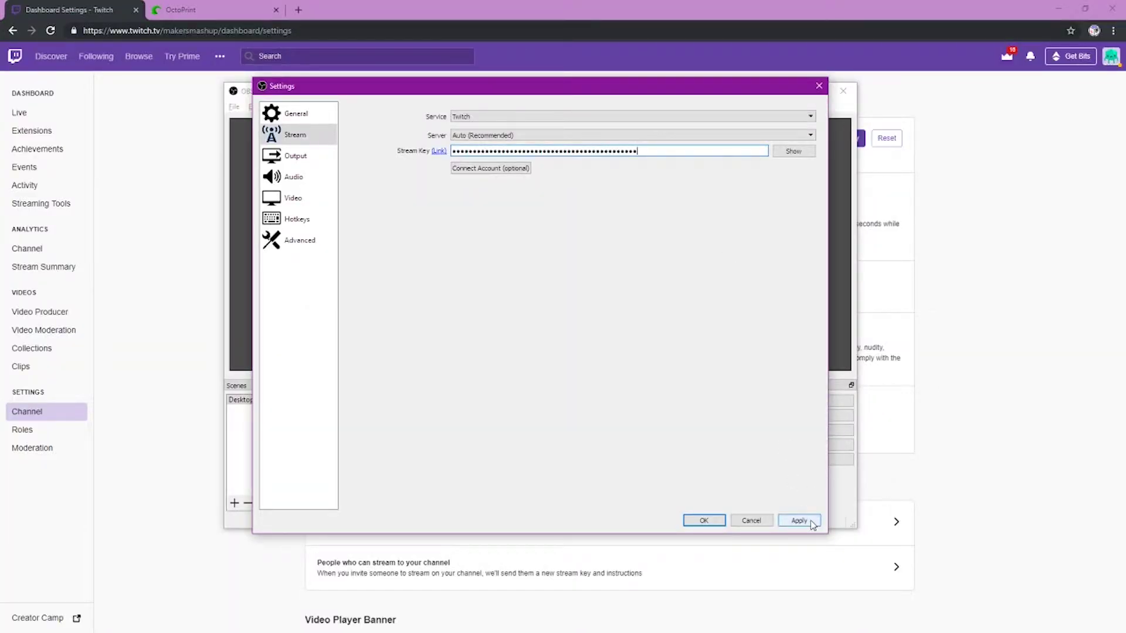
click(811, 522)
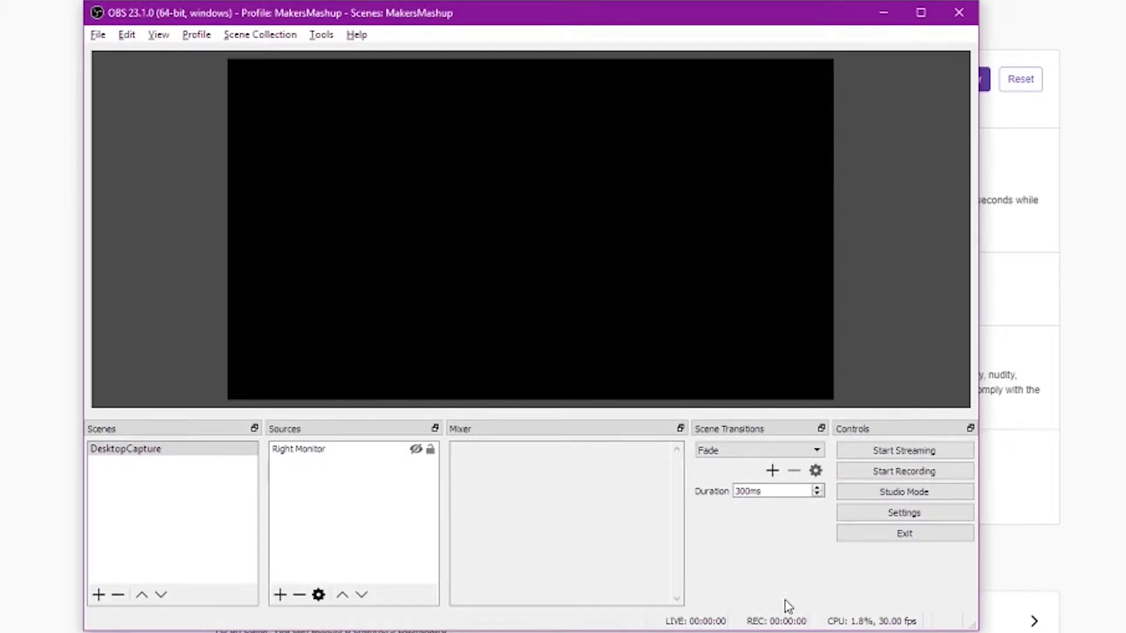
Step: Create an OBS scene named '3D Printer', then bring up the OctoPrint browser tab
click(98, 596)
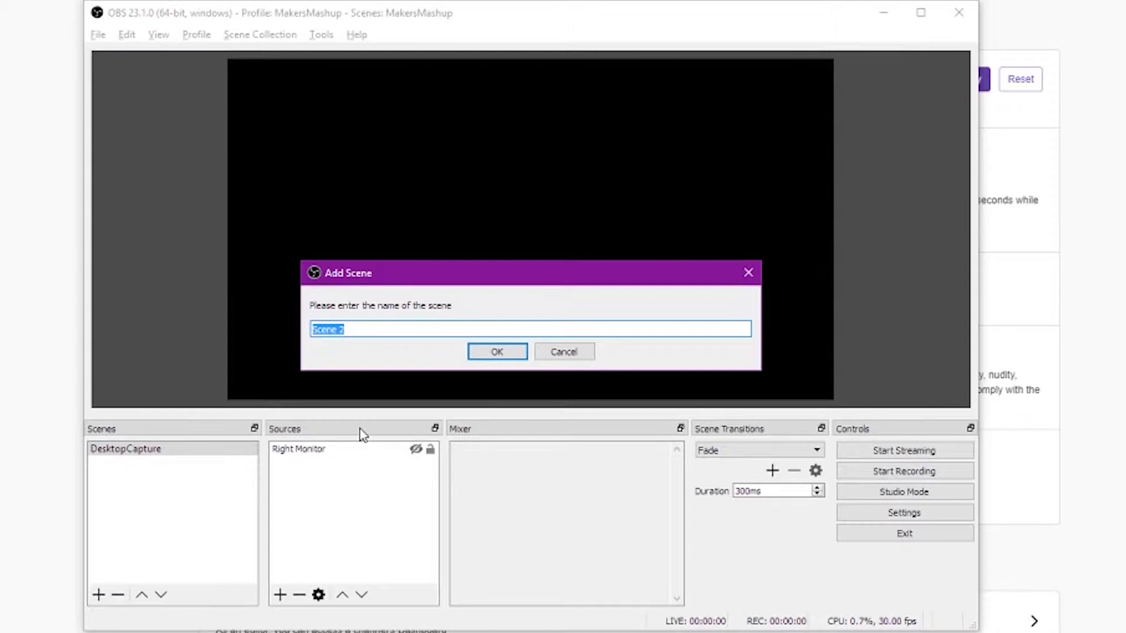
text(3D Printer)
click(495, 353)
click(202, 10)
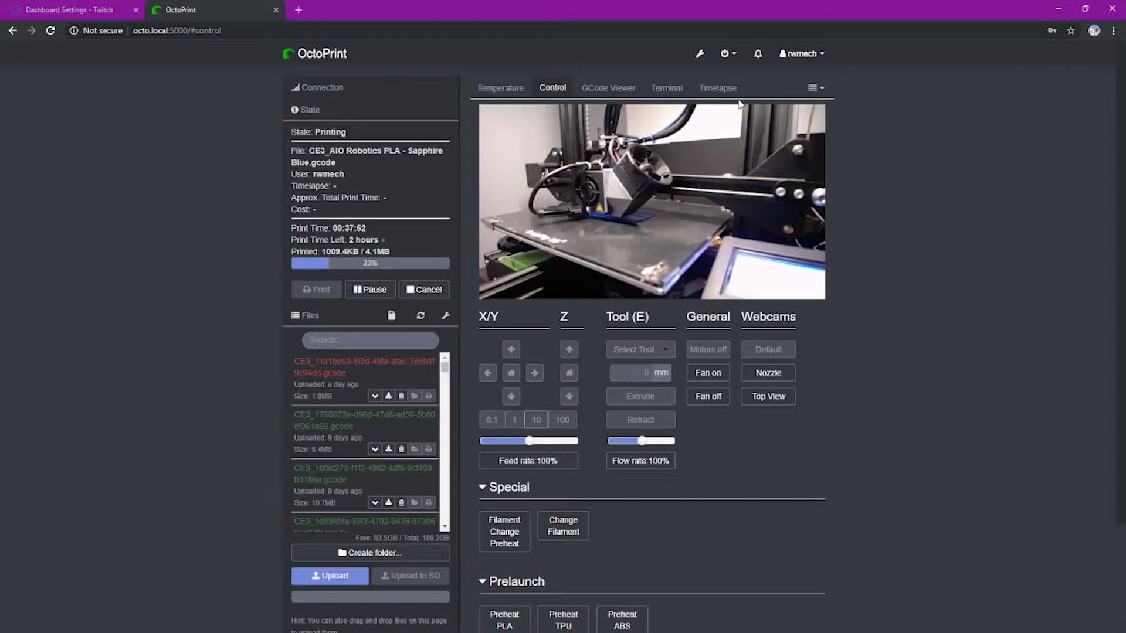
Step: Test the webcam Stream URL in OctoPrint's Webcam & Timelapse settings and right-click the live image
click(701, 55)
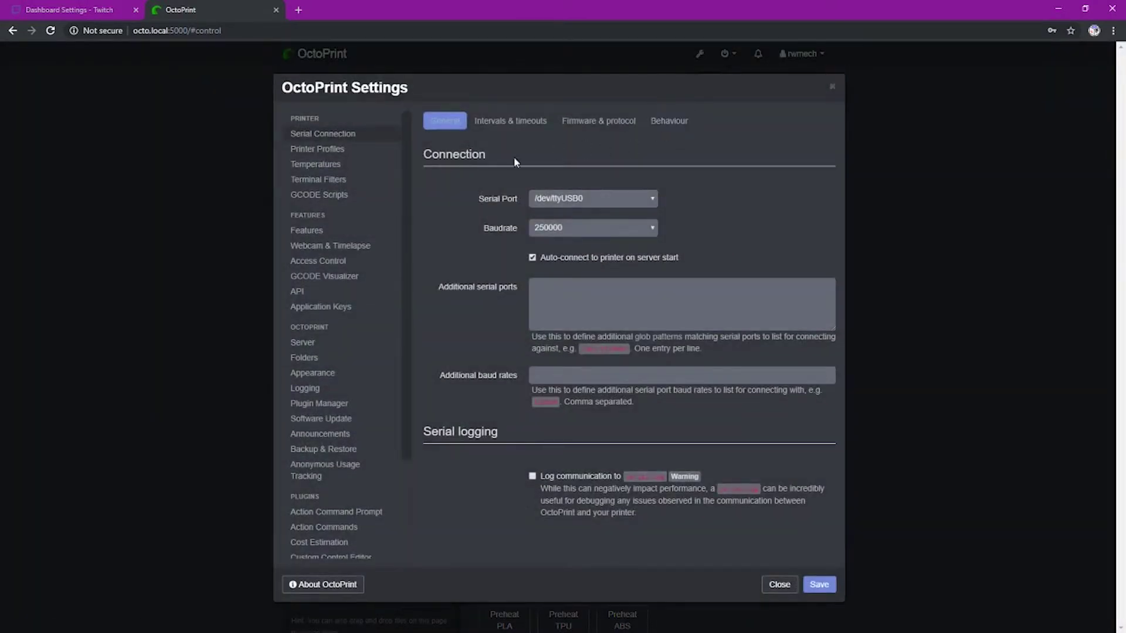
click(329, 246)
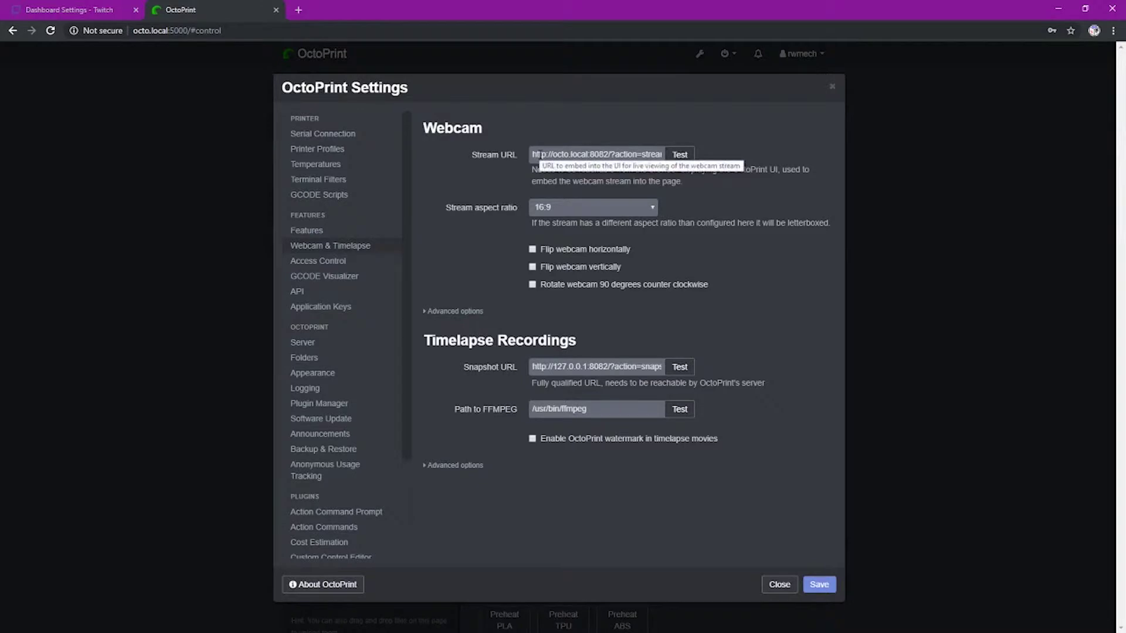
double_click(538, 154)
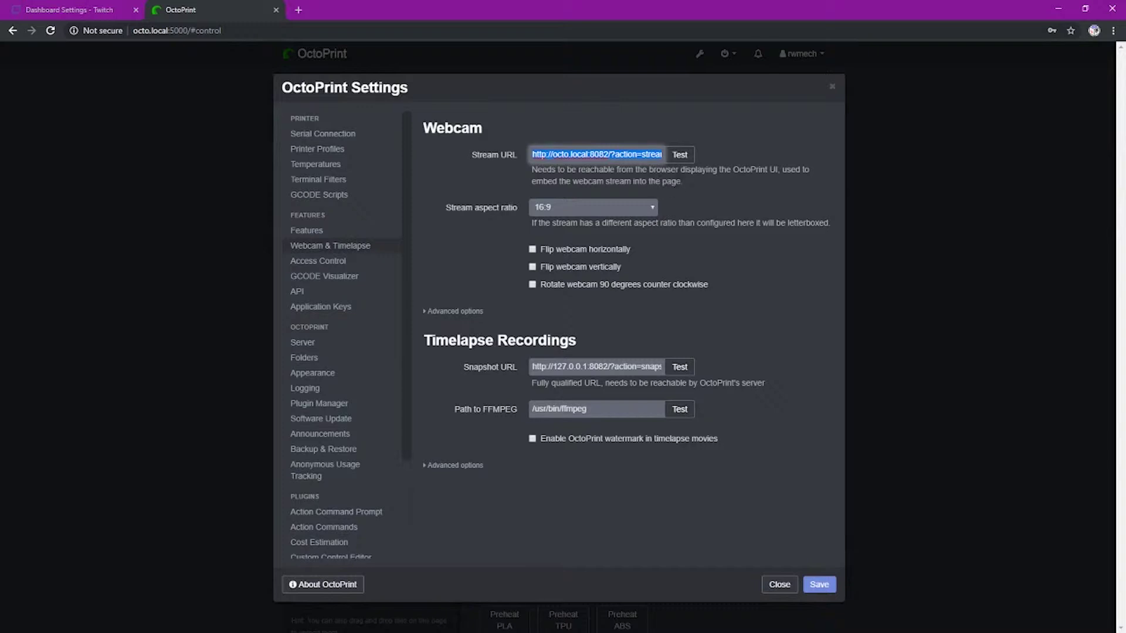
click(678, 156)
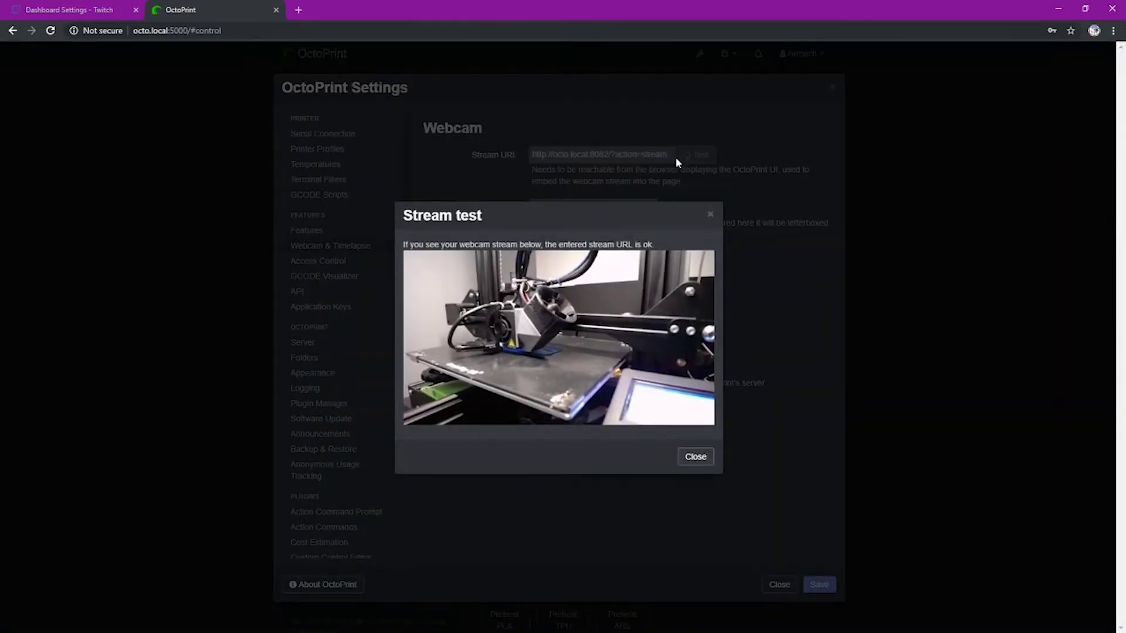
right_click(547, 333)
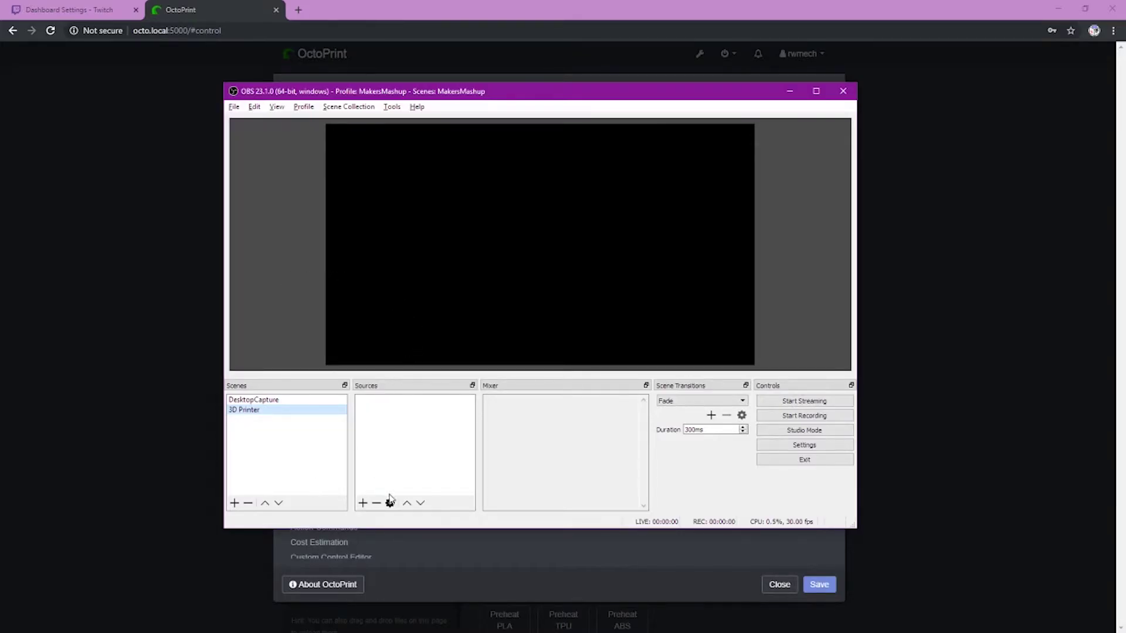
Step: Add a Browser source named 'MainWebcam' to the 3D Printer scene
click(364, 505)
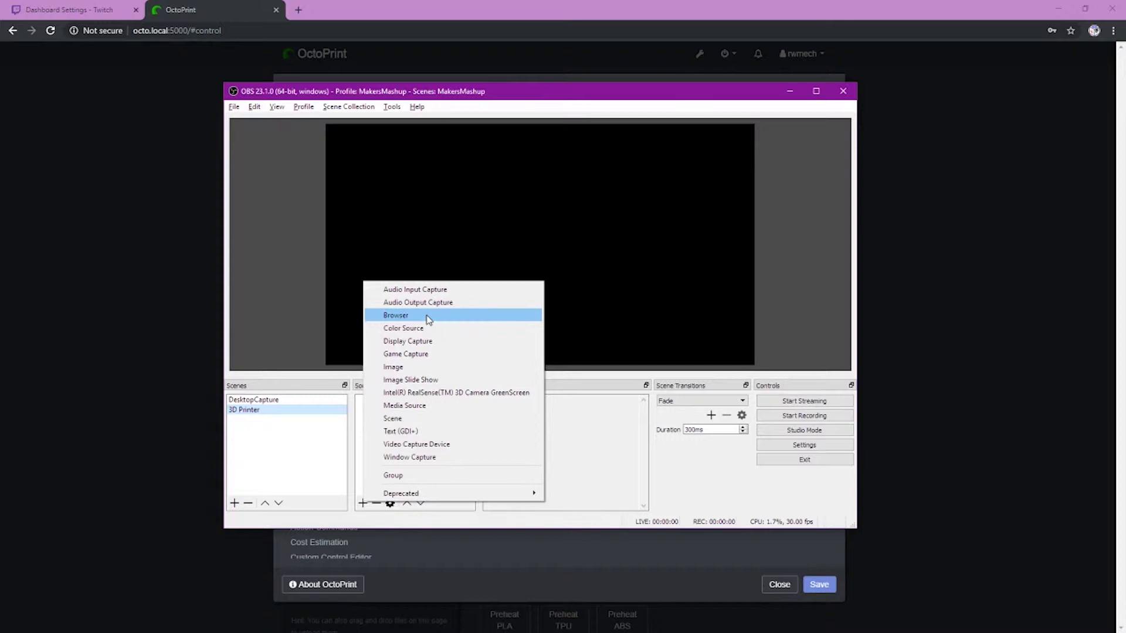
click(427, 315)
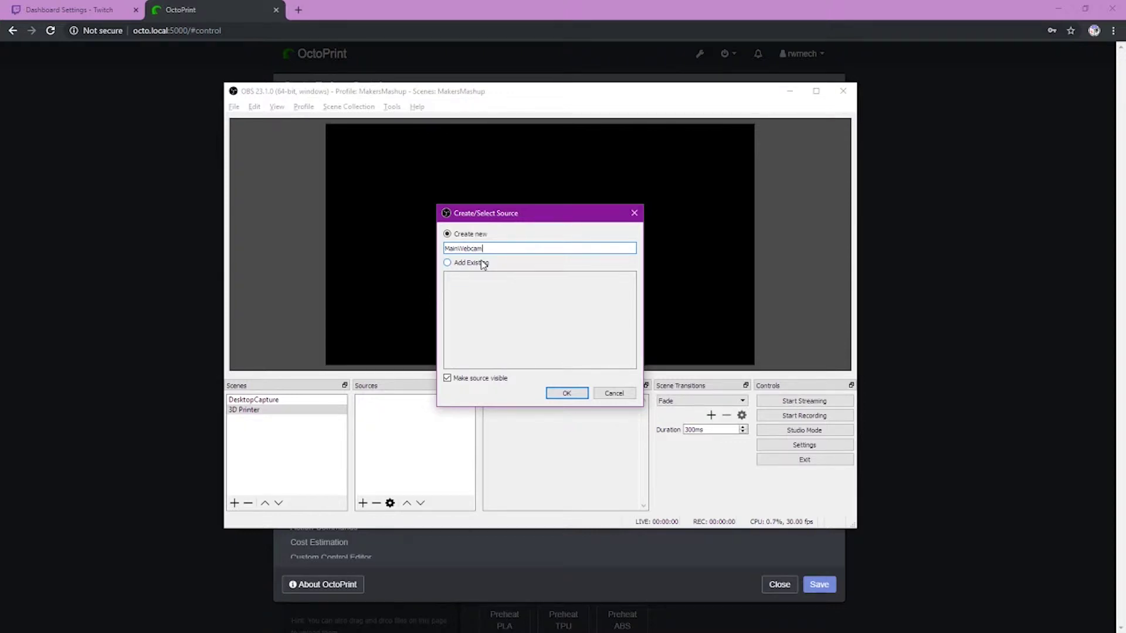
key(Return)
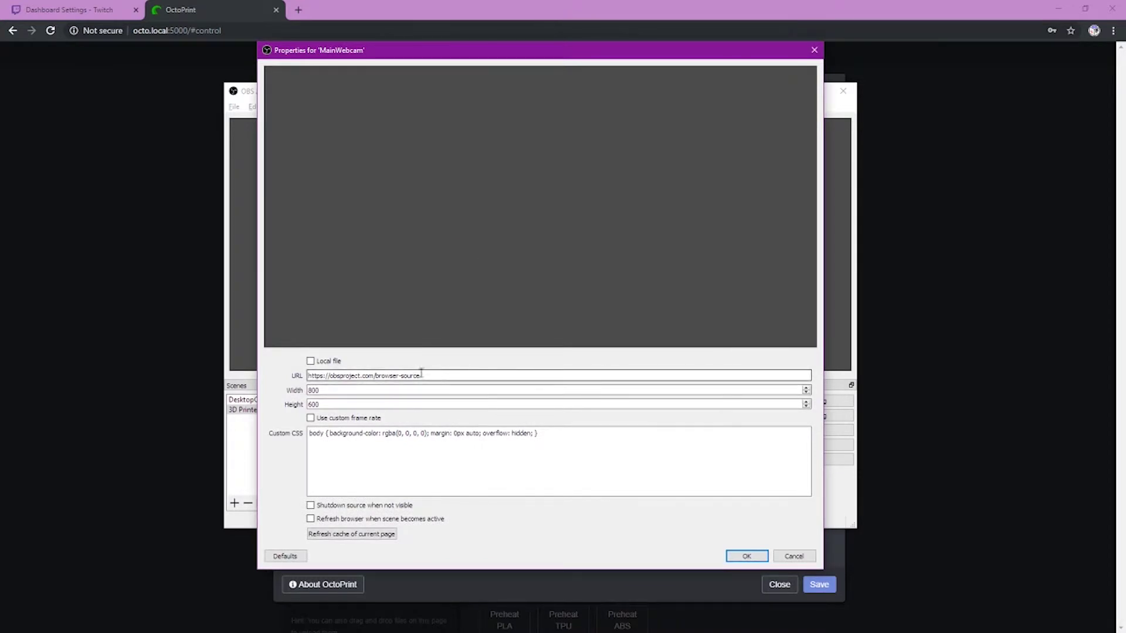
drag(420, 375, 259, 361)
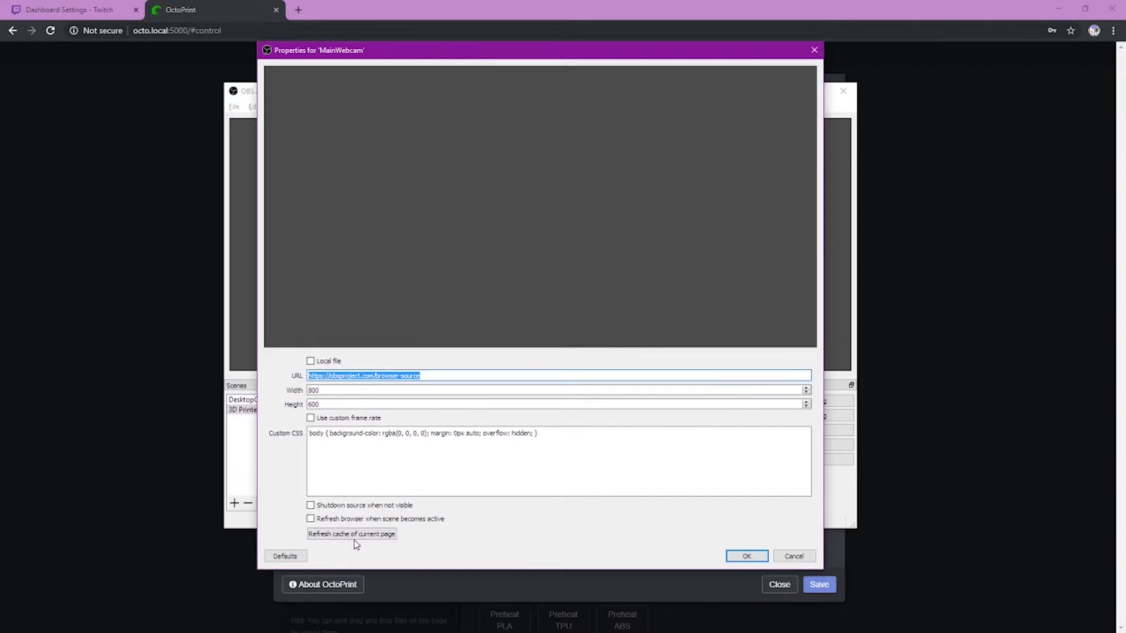
text(http://octo.local:8082/?action=stream)
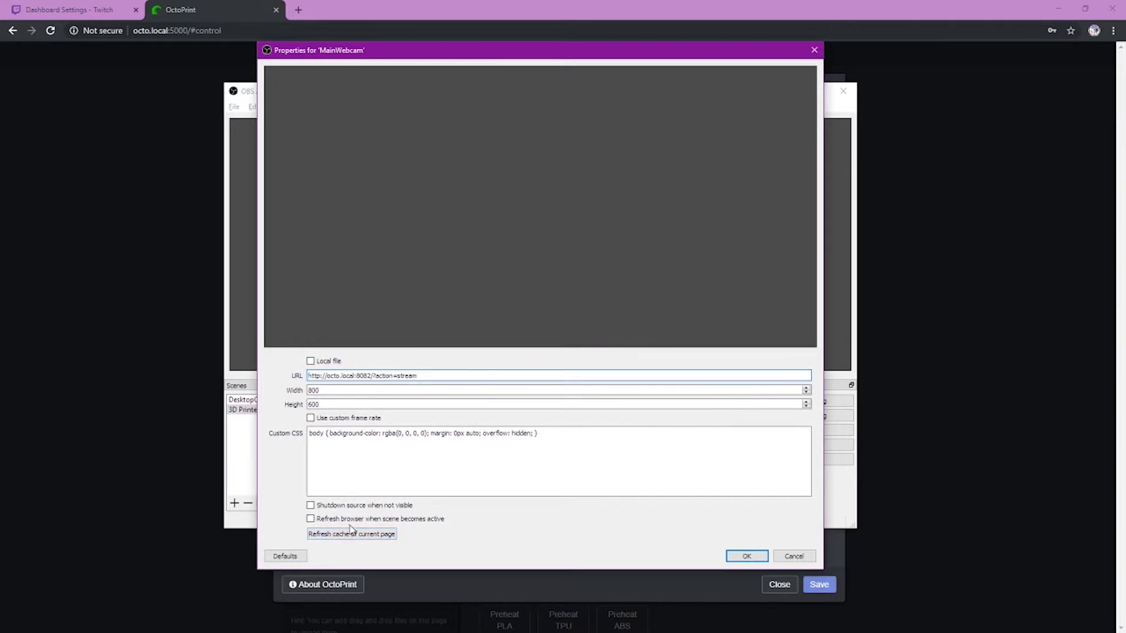
click(329, 389)
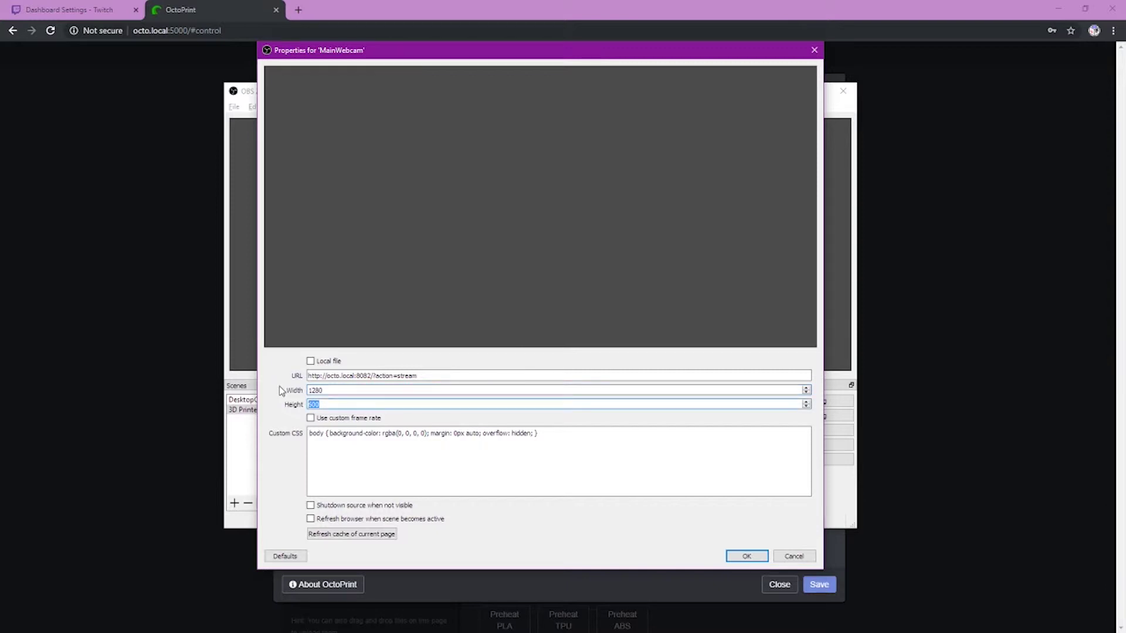
text(720)
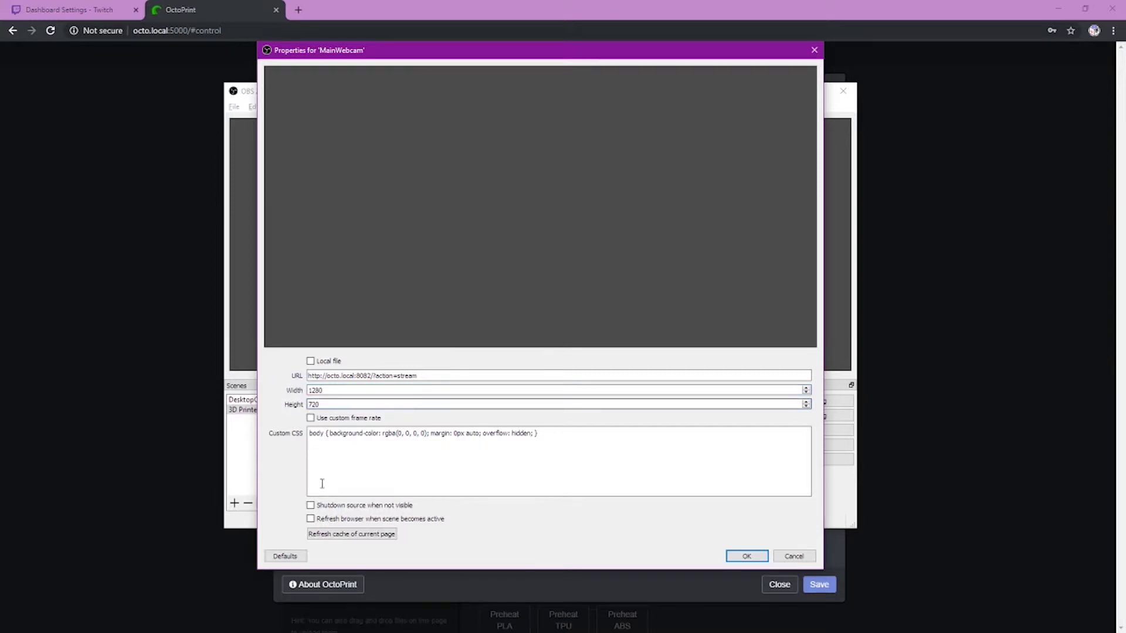
click(746, 556)
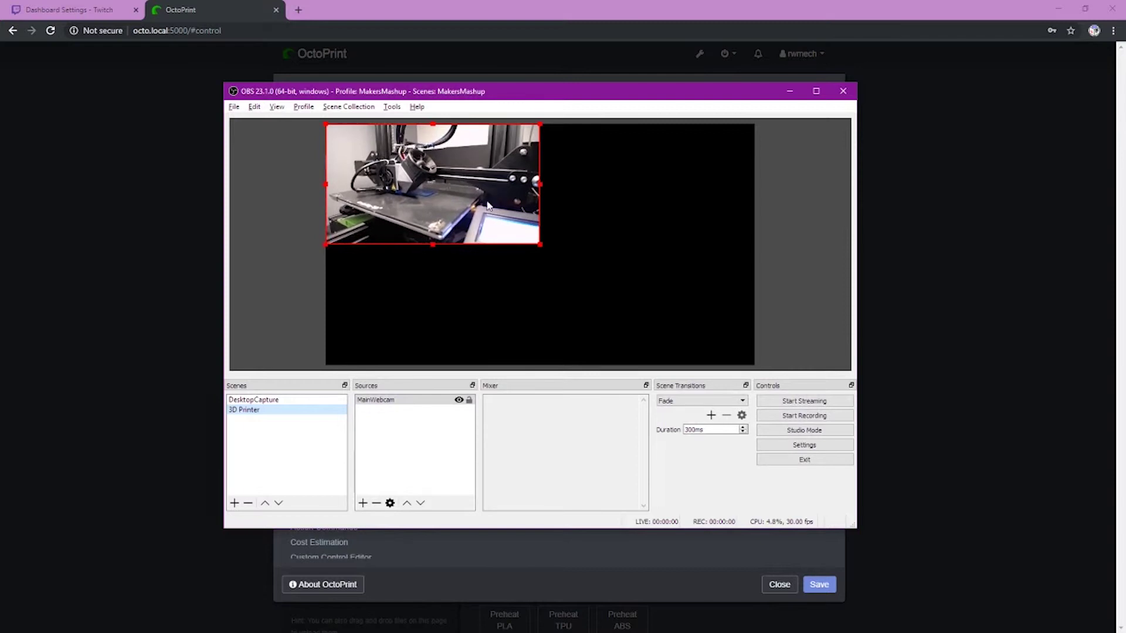
Step: Fit the MainWebcam feed to the whole canvas, then return to the OctoPrint browser window
click(481, 196)
right_click(482, 199)
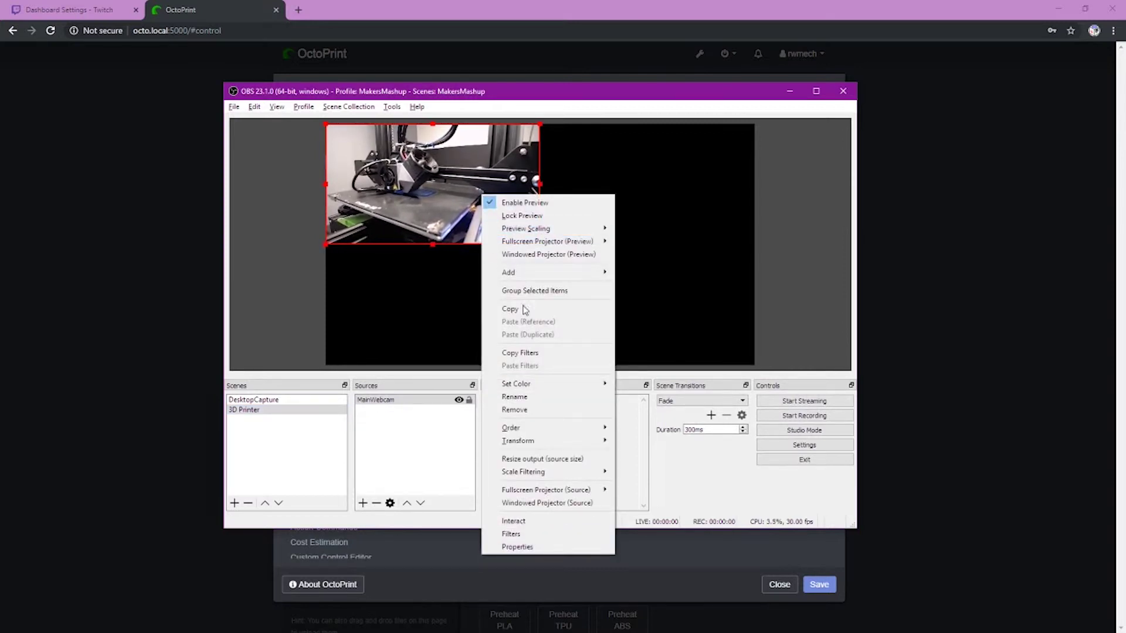
mouse_move(553, 447)
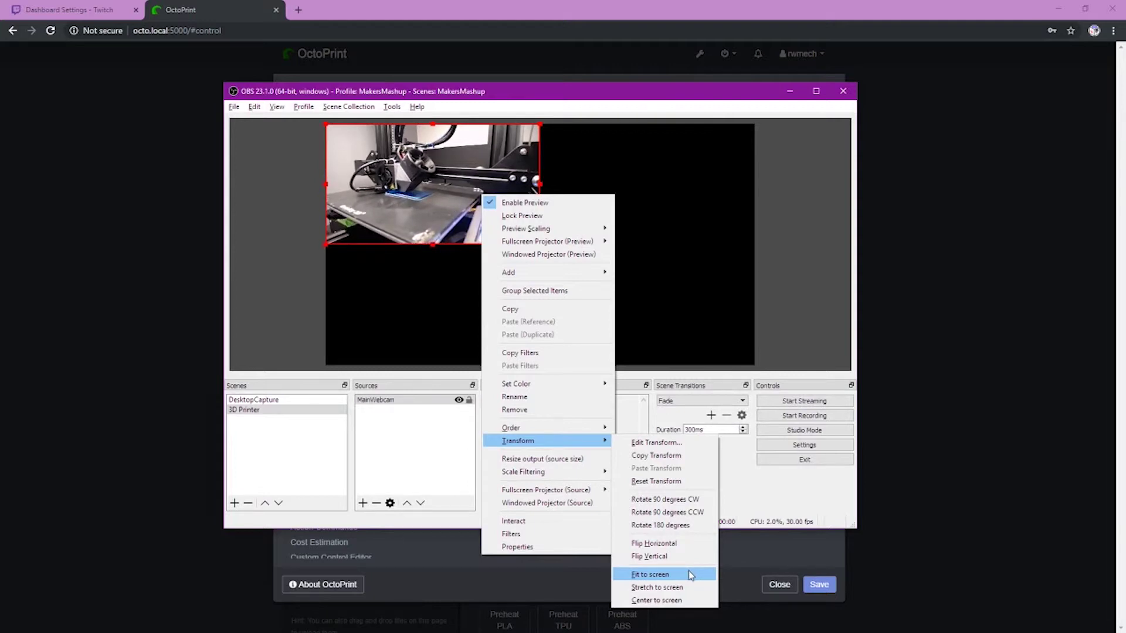
click(690, 575)
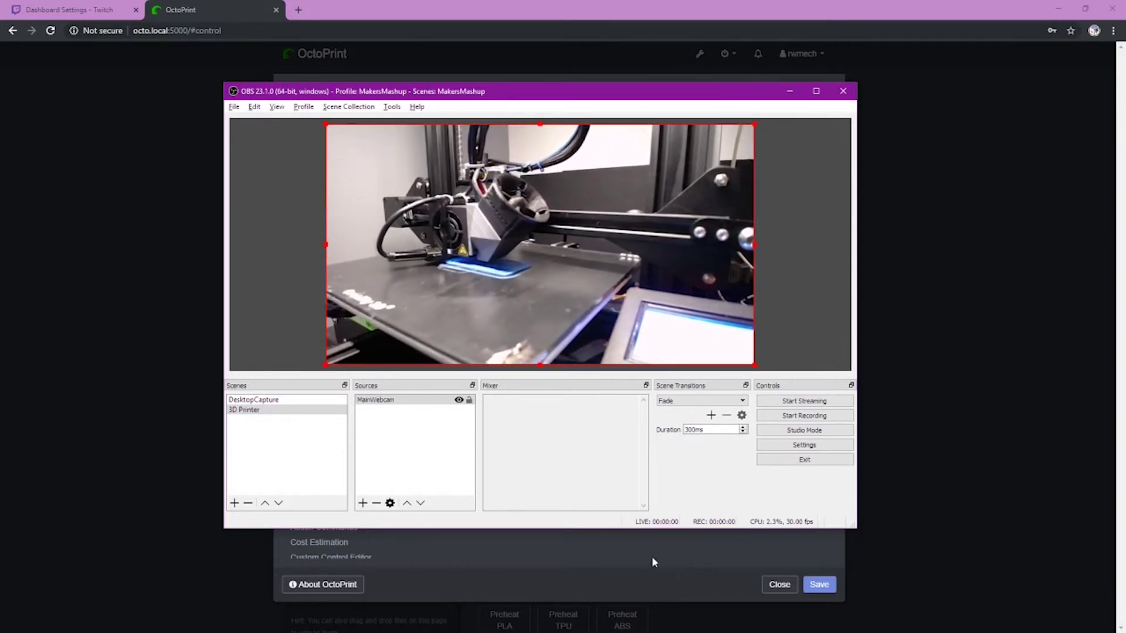
click(122, 246)
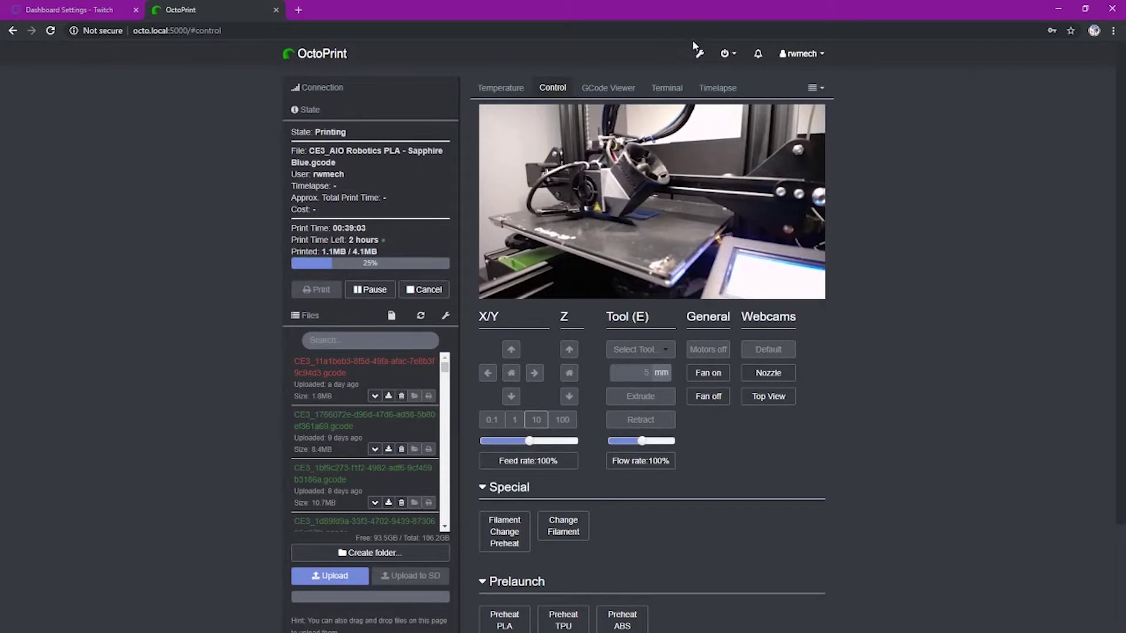
click(700, 54)
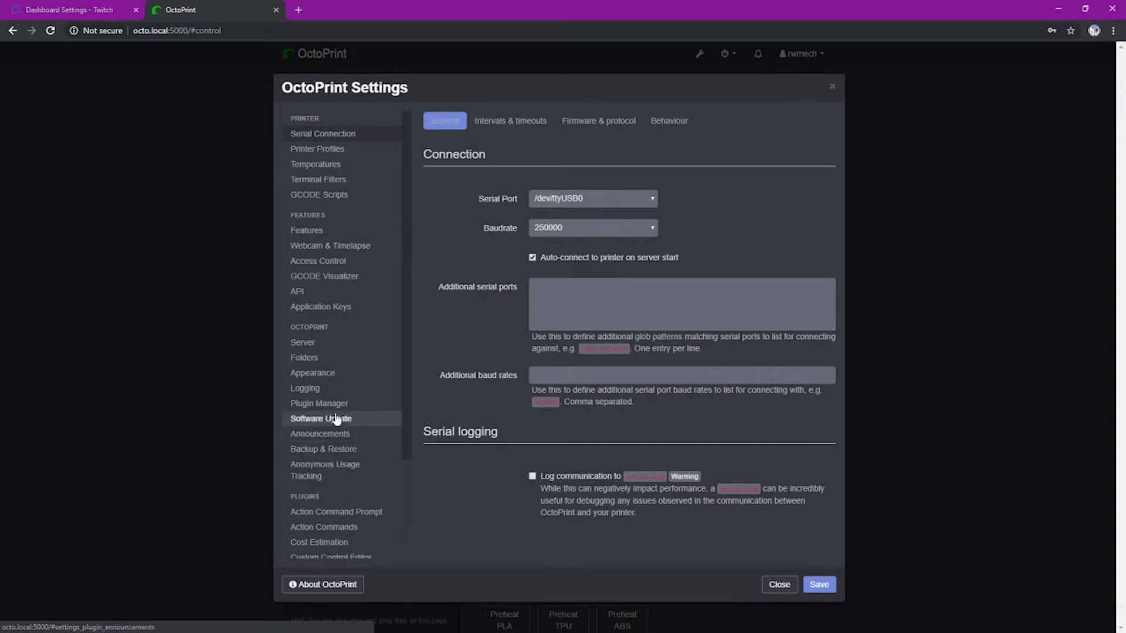
scroll(326, 387, down, 1)
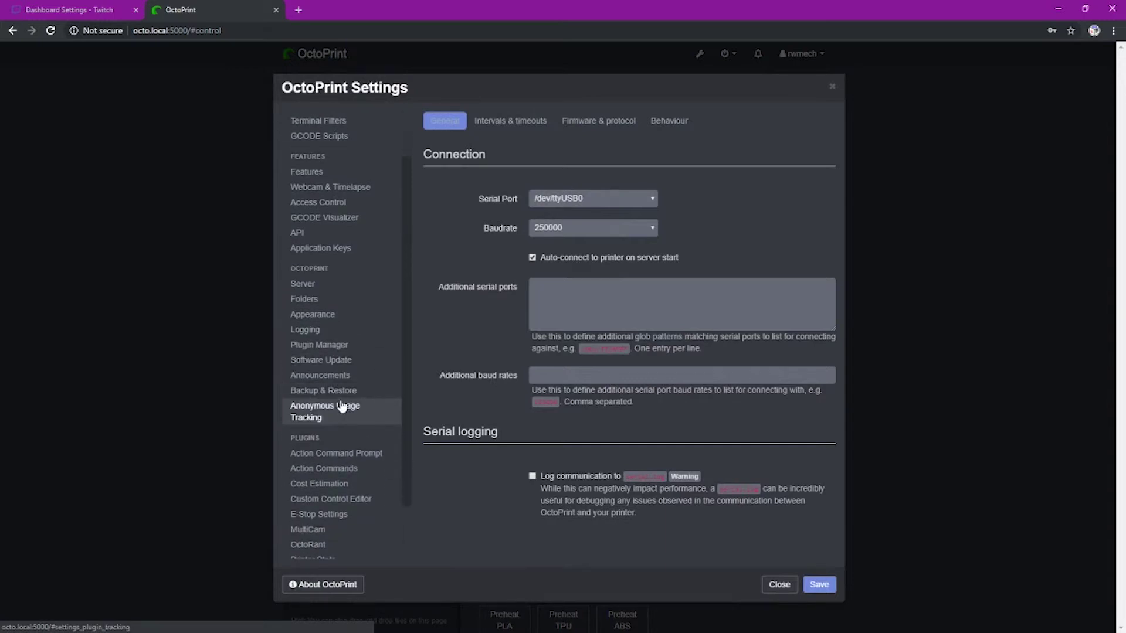
scroll(343, 404, down, 1)
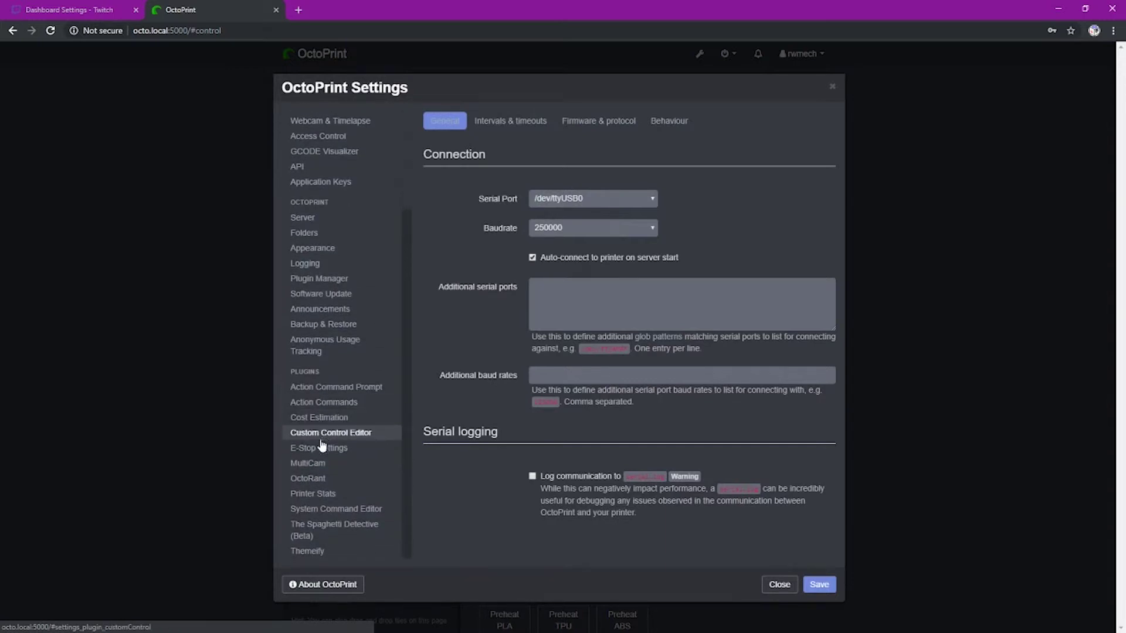
click(318, 463)
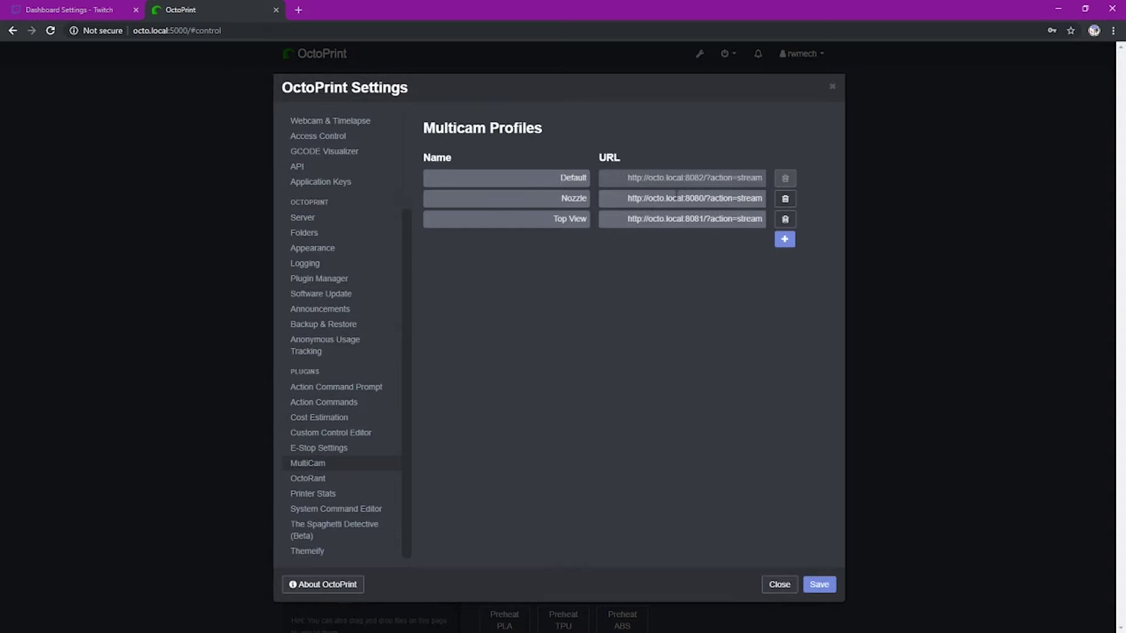
double_click(673, 198)
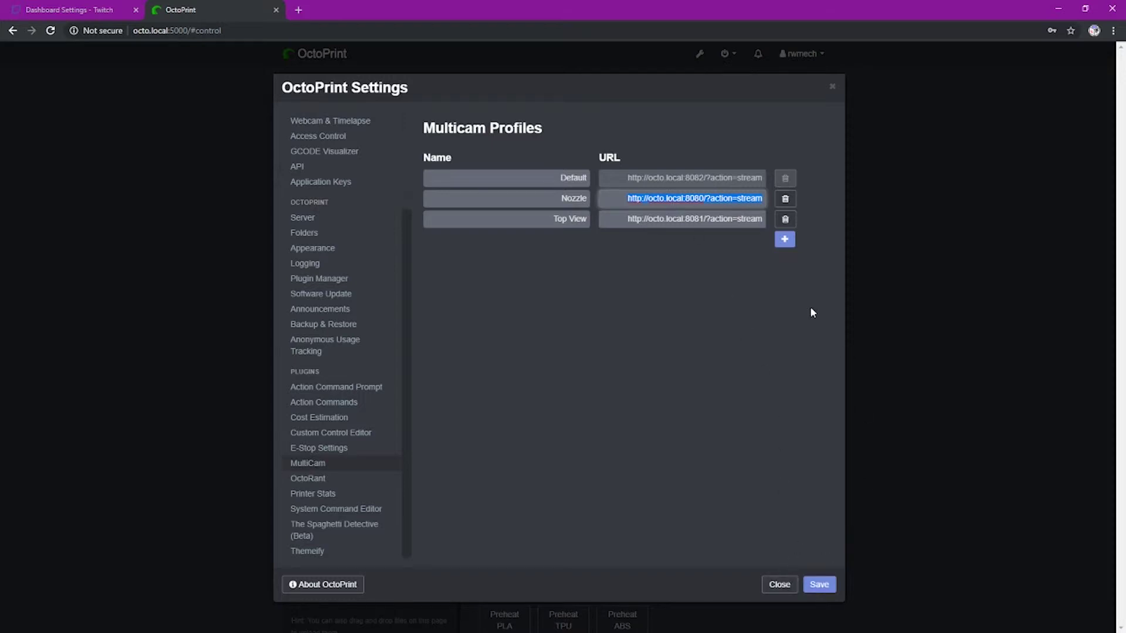
key(alt+Tab)
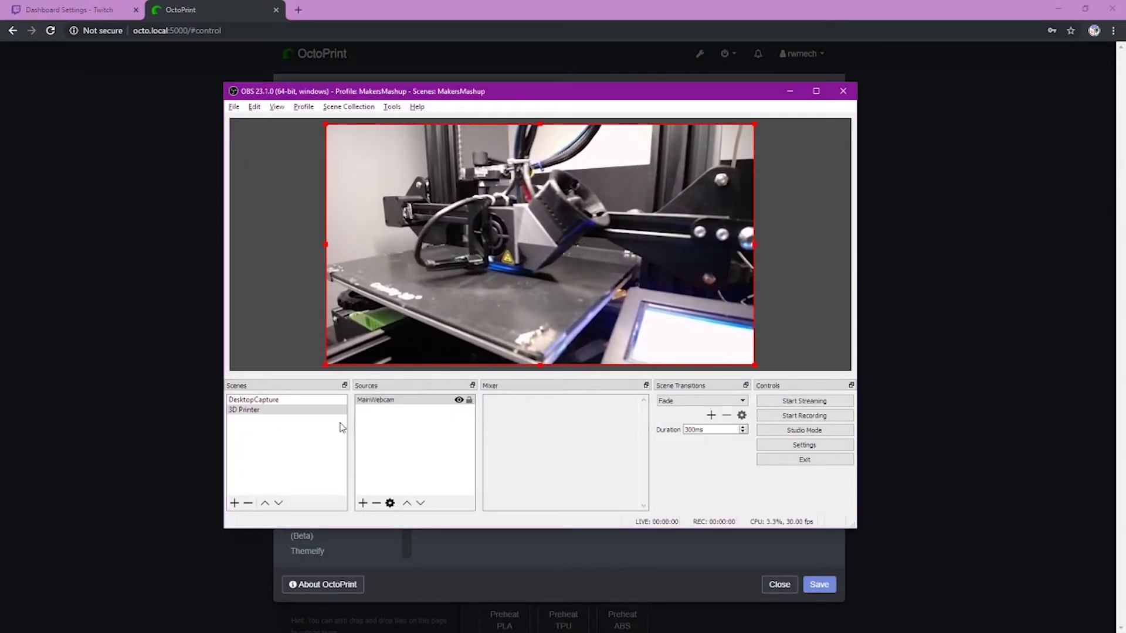
click(363, 503)
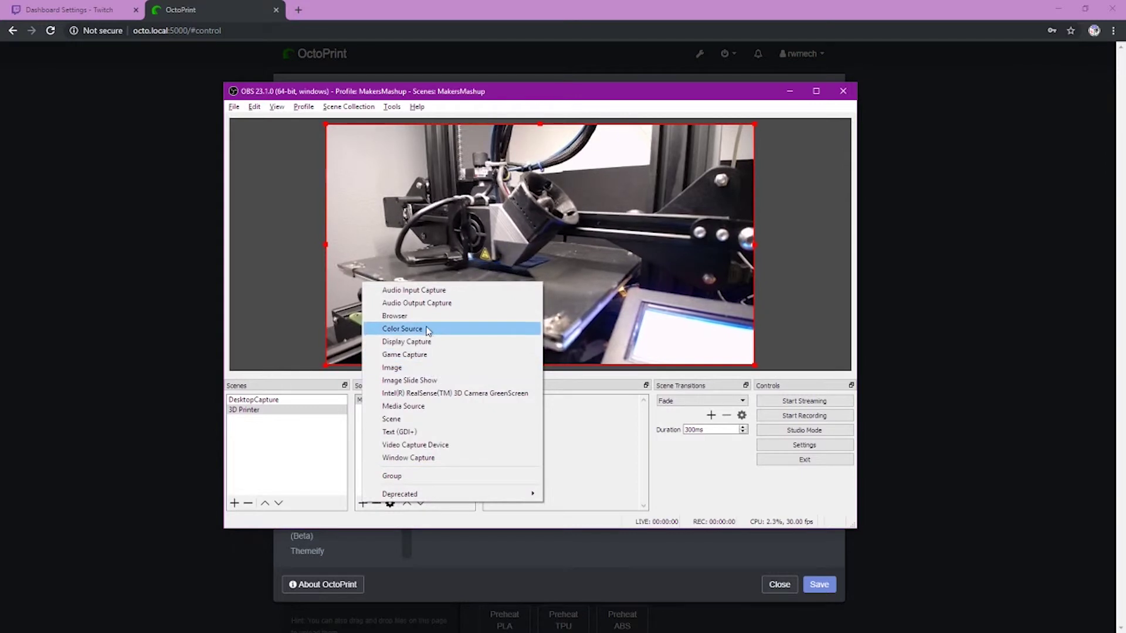
click(427, 319)
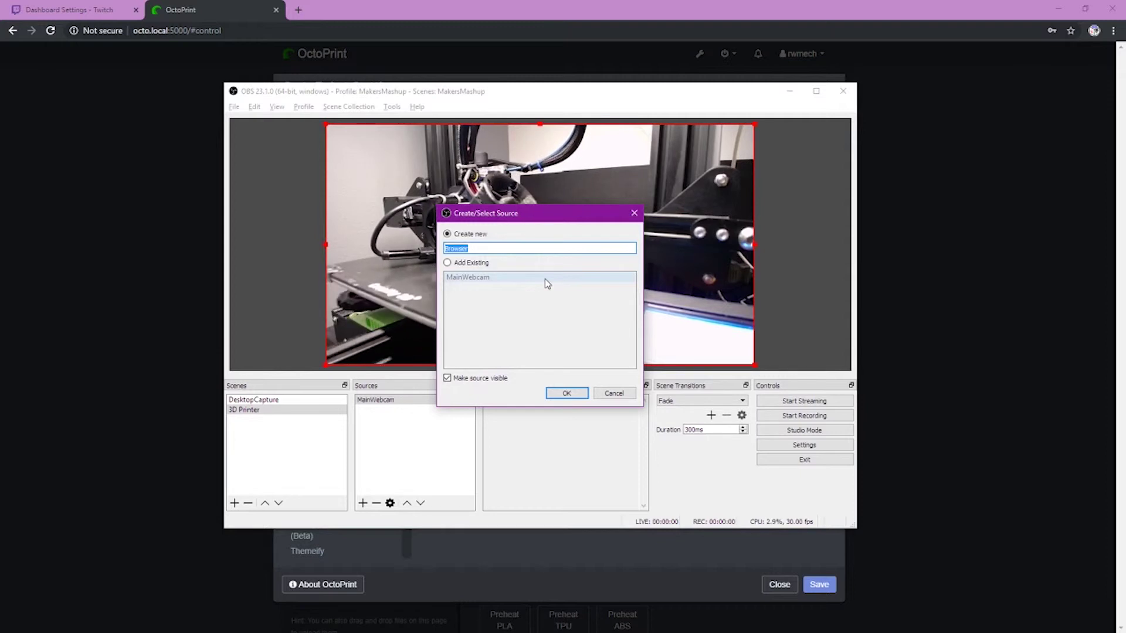
text(Nozz)
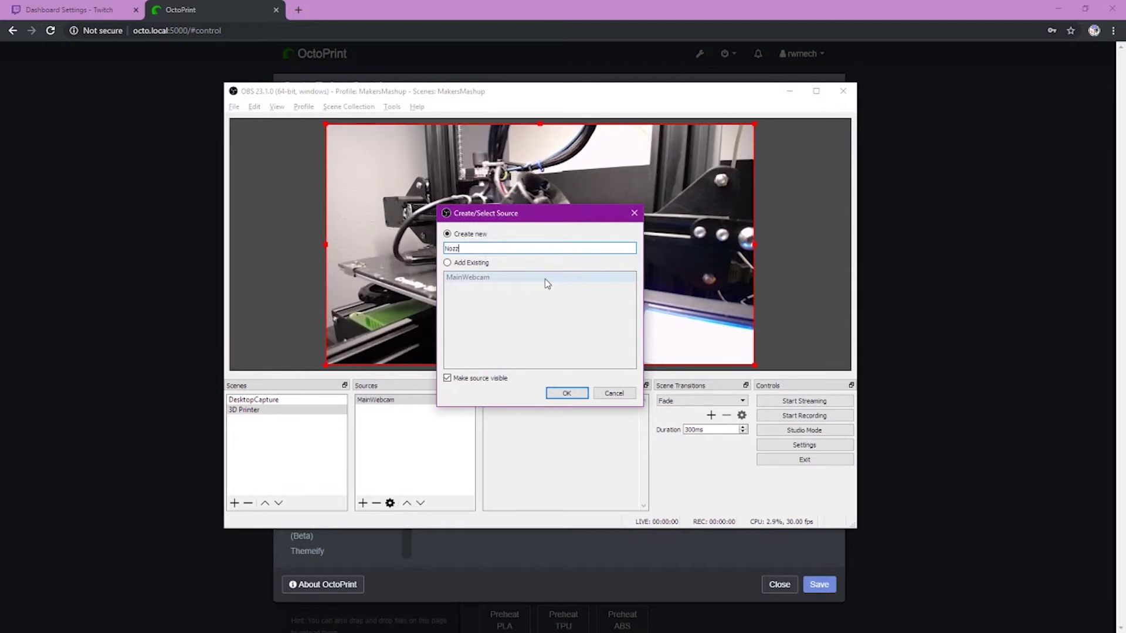
text(le Cam)
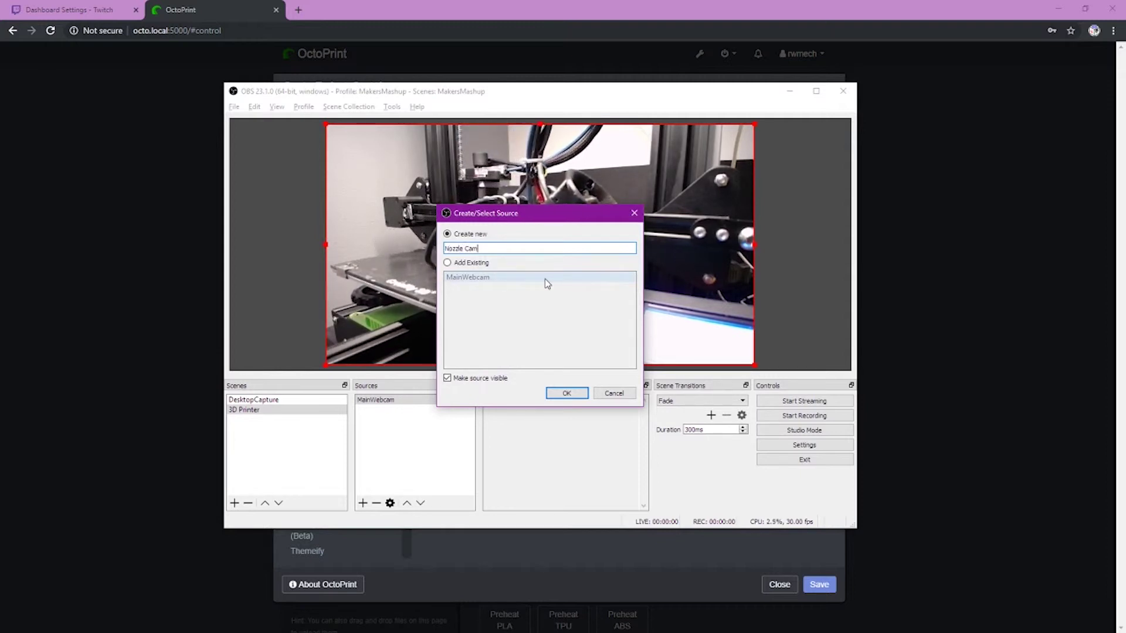
text(era)
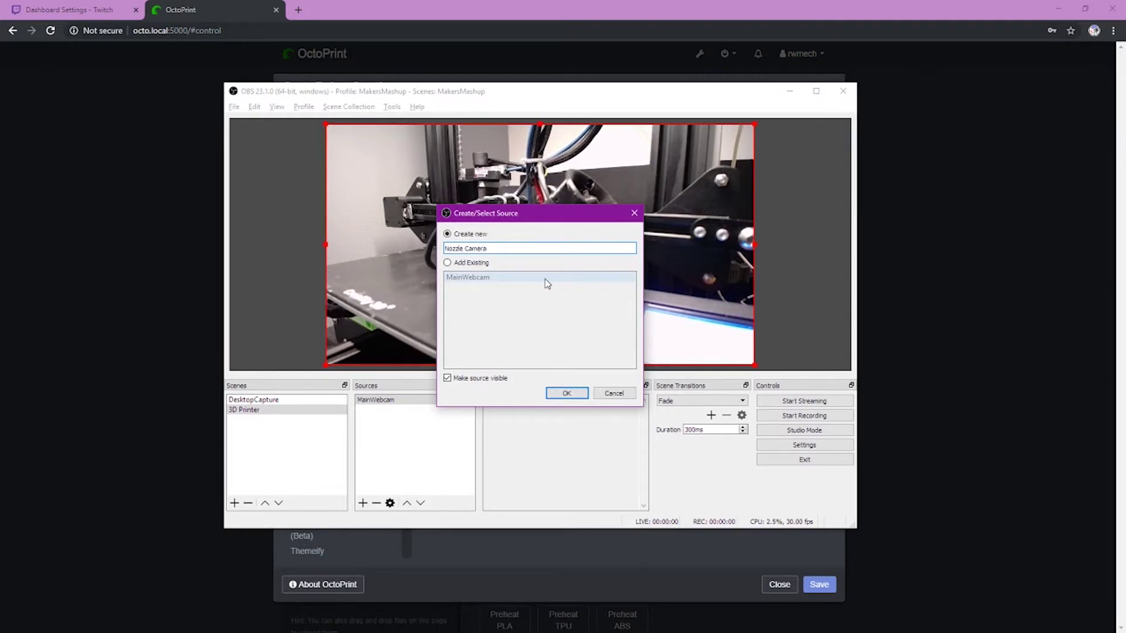
key(Return)
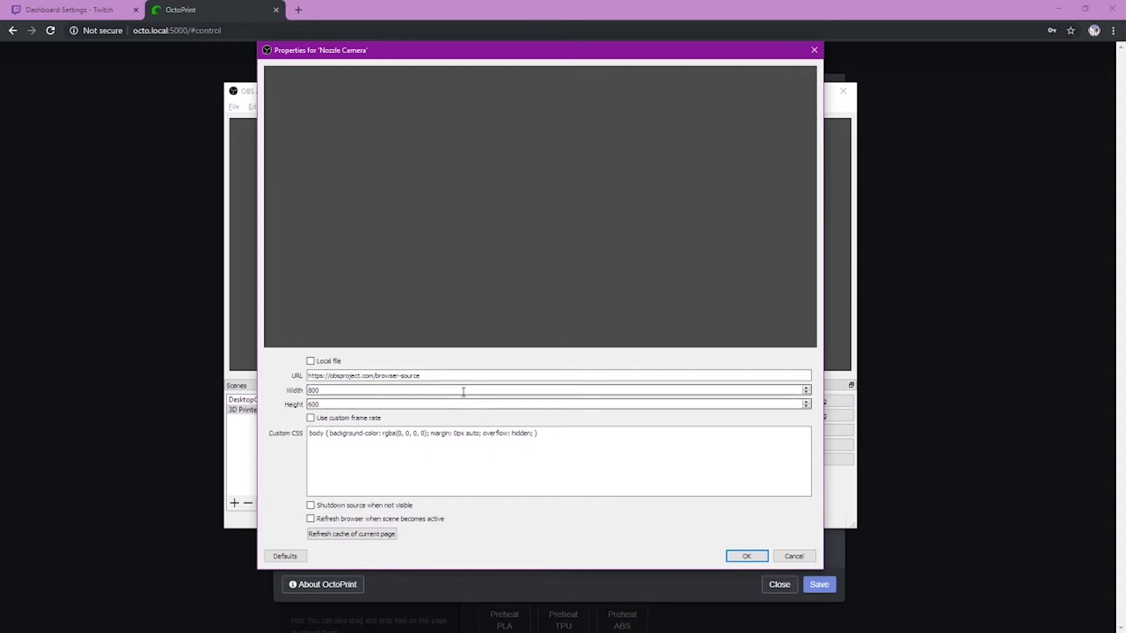
click(451, 374)
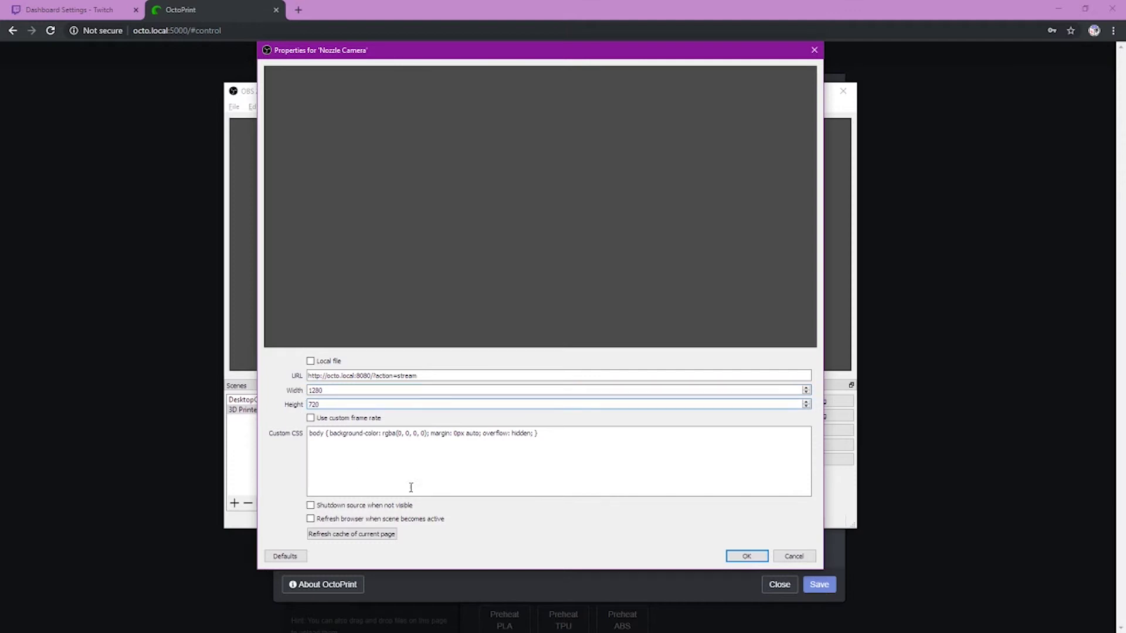
click(738, 557)
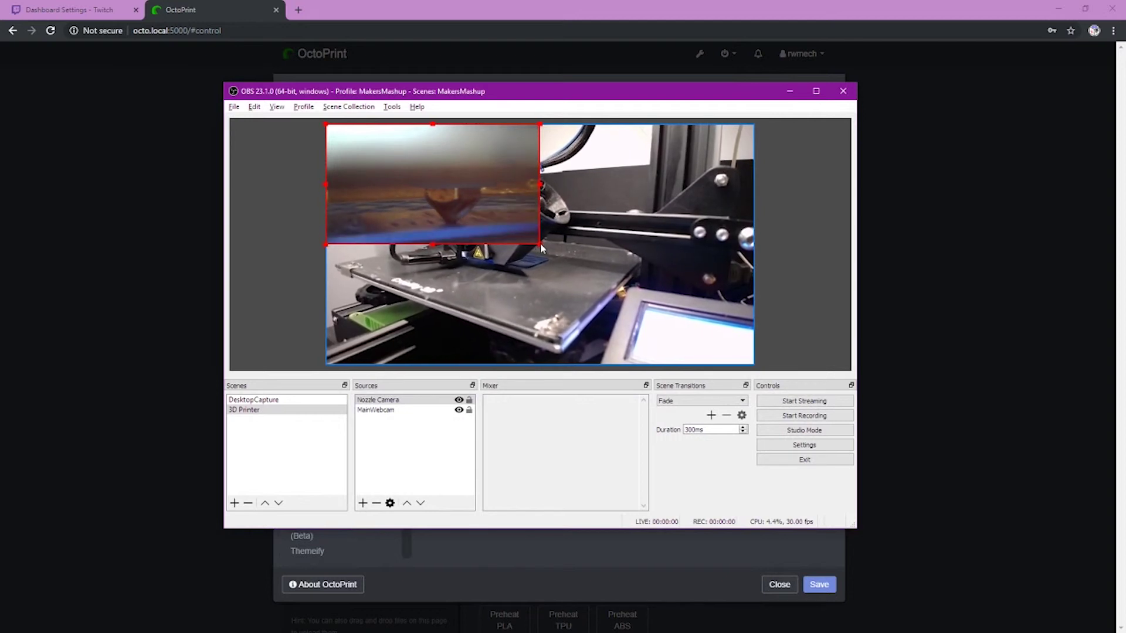
Step: Shrink the Nozzle Camera feed and place it as a small inset in the top-right corner
drag(540, 245, 460, 201)
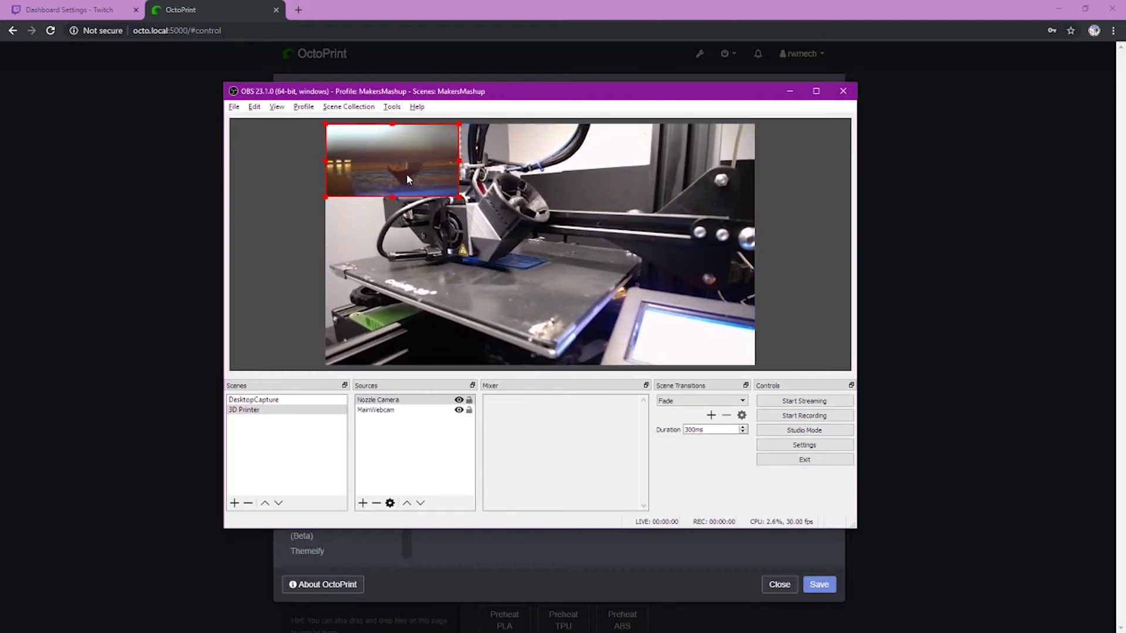
drag(406, 174, 699, 172)
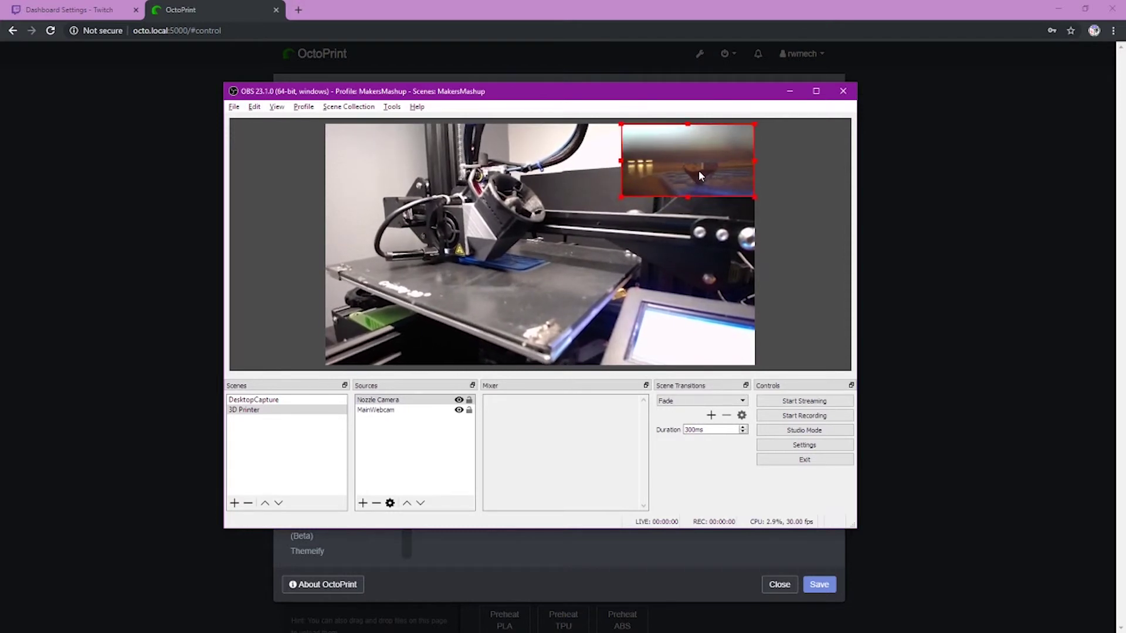
click(796, 276)
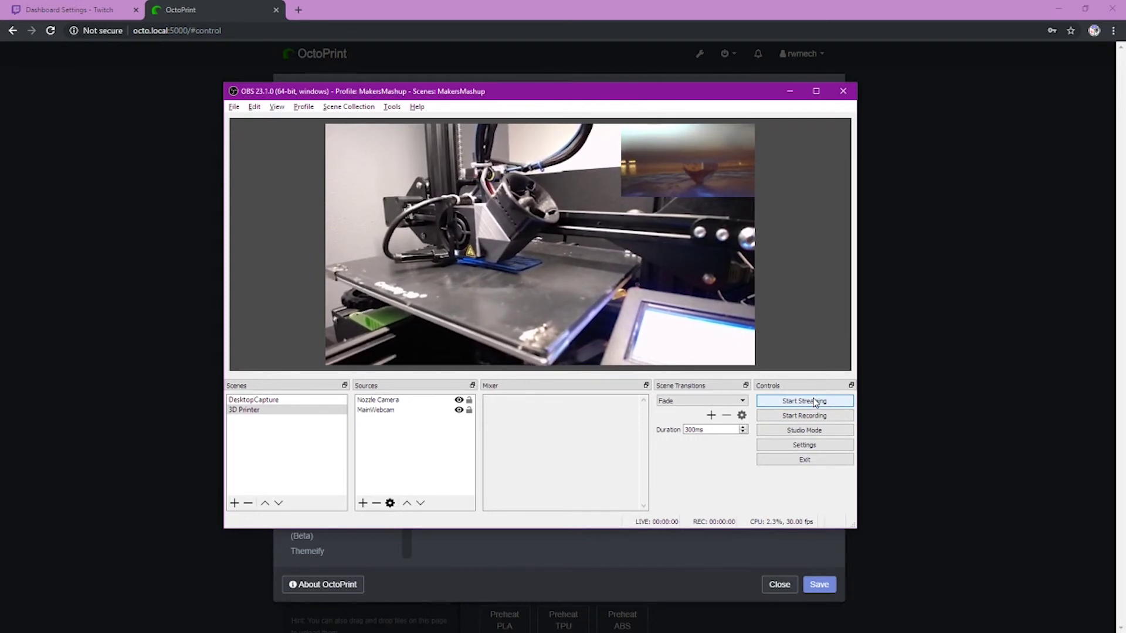
Step: Start streaming the 3D Printer scene, confirming Yes at the Start Stream? prompt
click(813, 402)
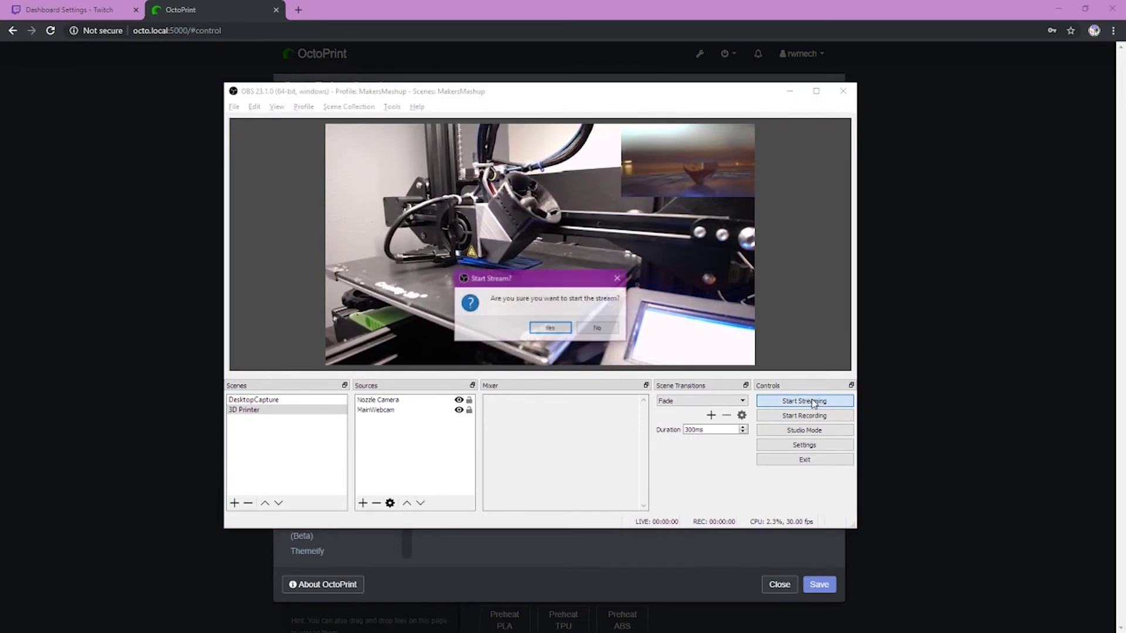
click(550, 328)
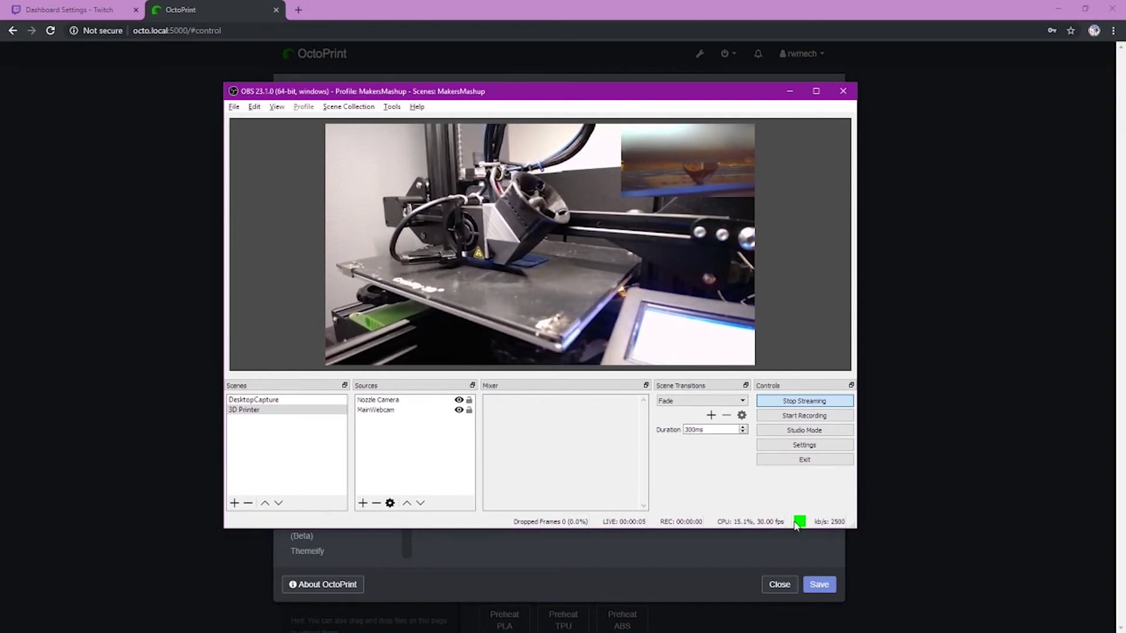
click(105, 10)
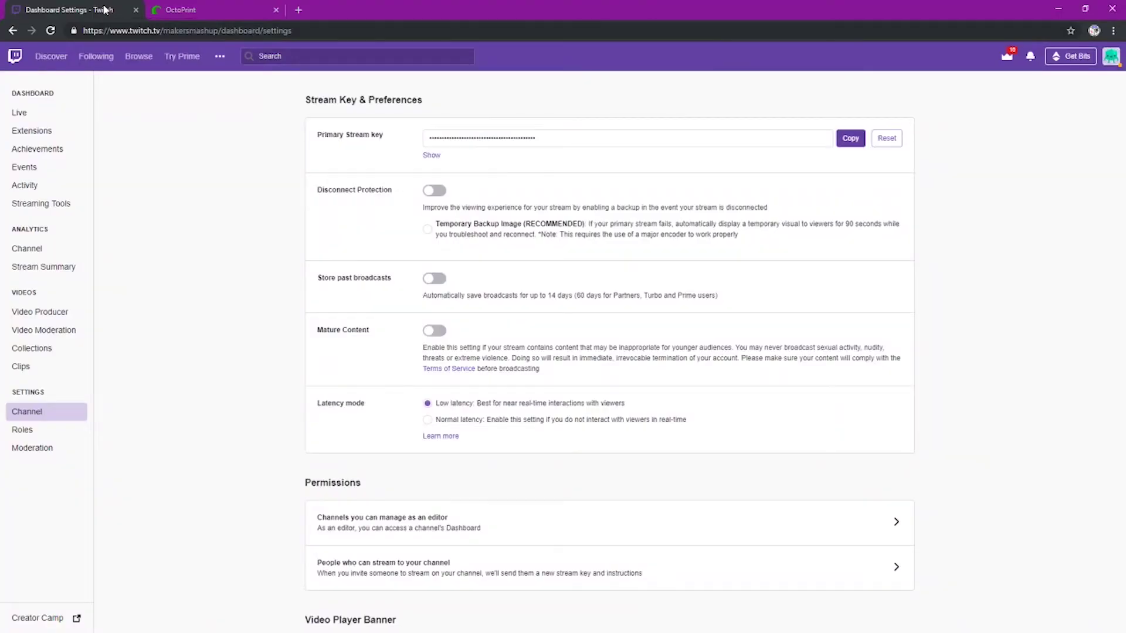
Step: Open Twitch's Live Dashboard from the Dashboard section of the left sidebar
click(13, 119)
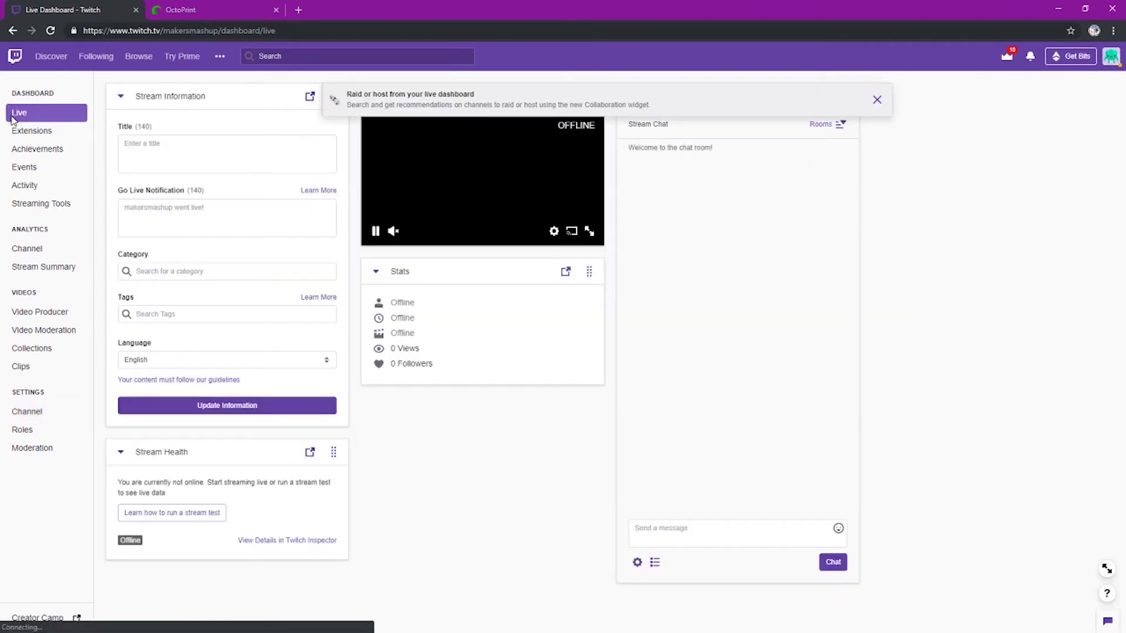